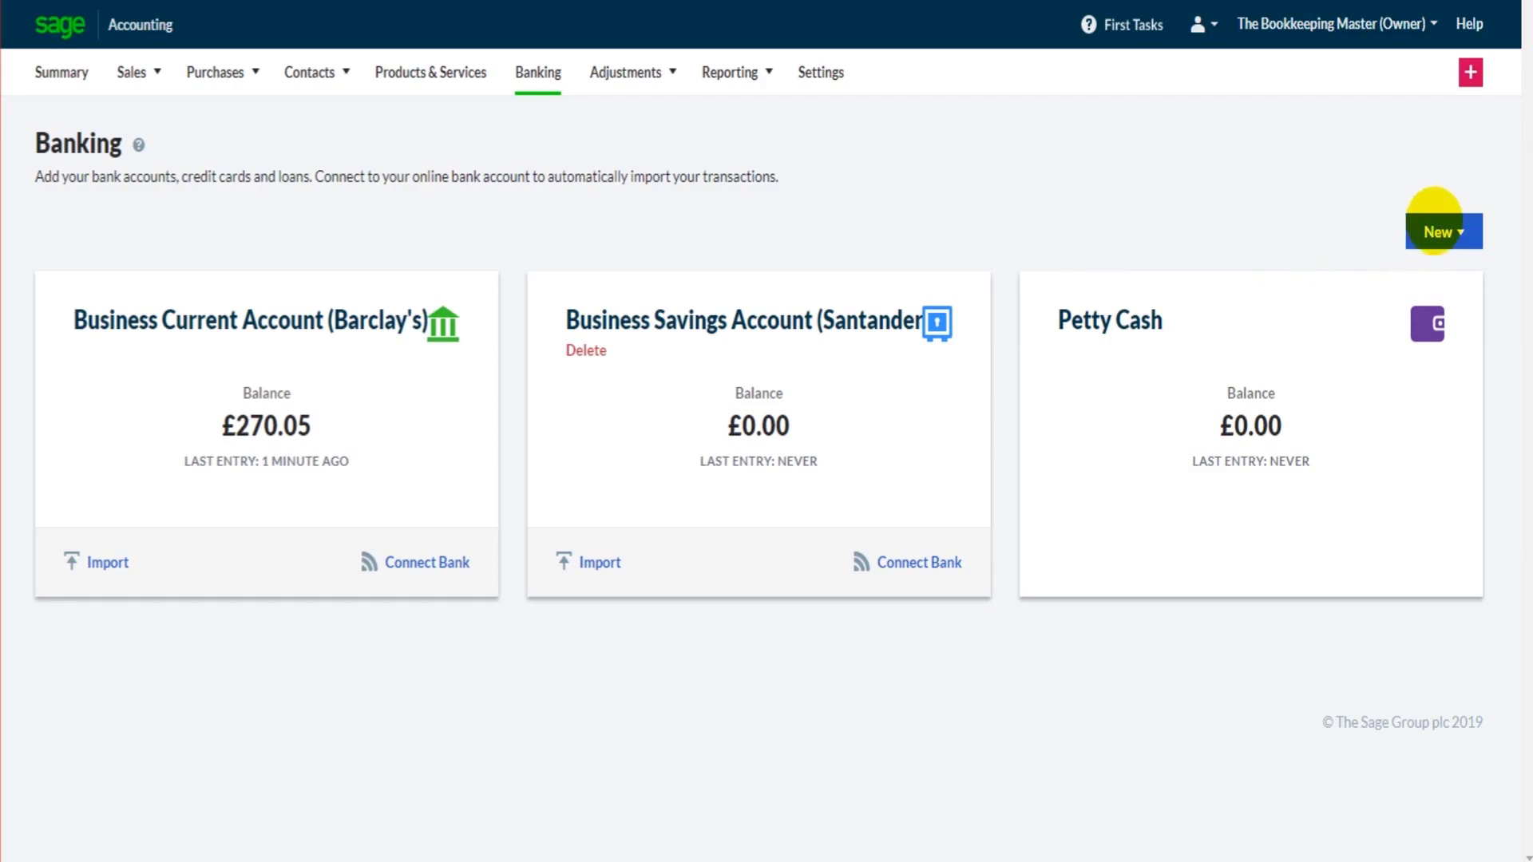
# Step: Start an electronic supplier payment to Financial Services Ltd from the Barclay's current account
pyautogui.click(1450, 230)
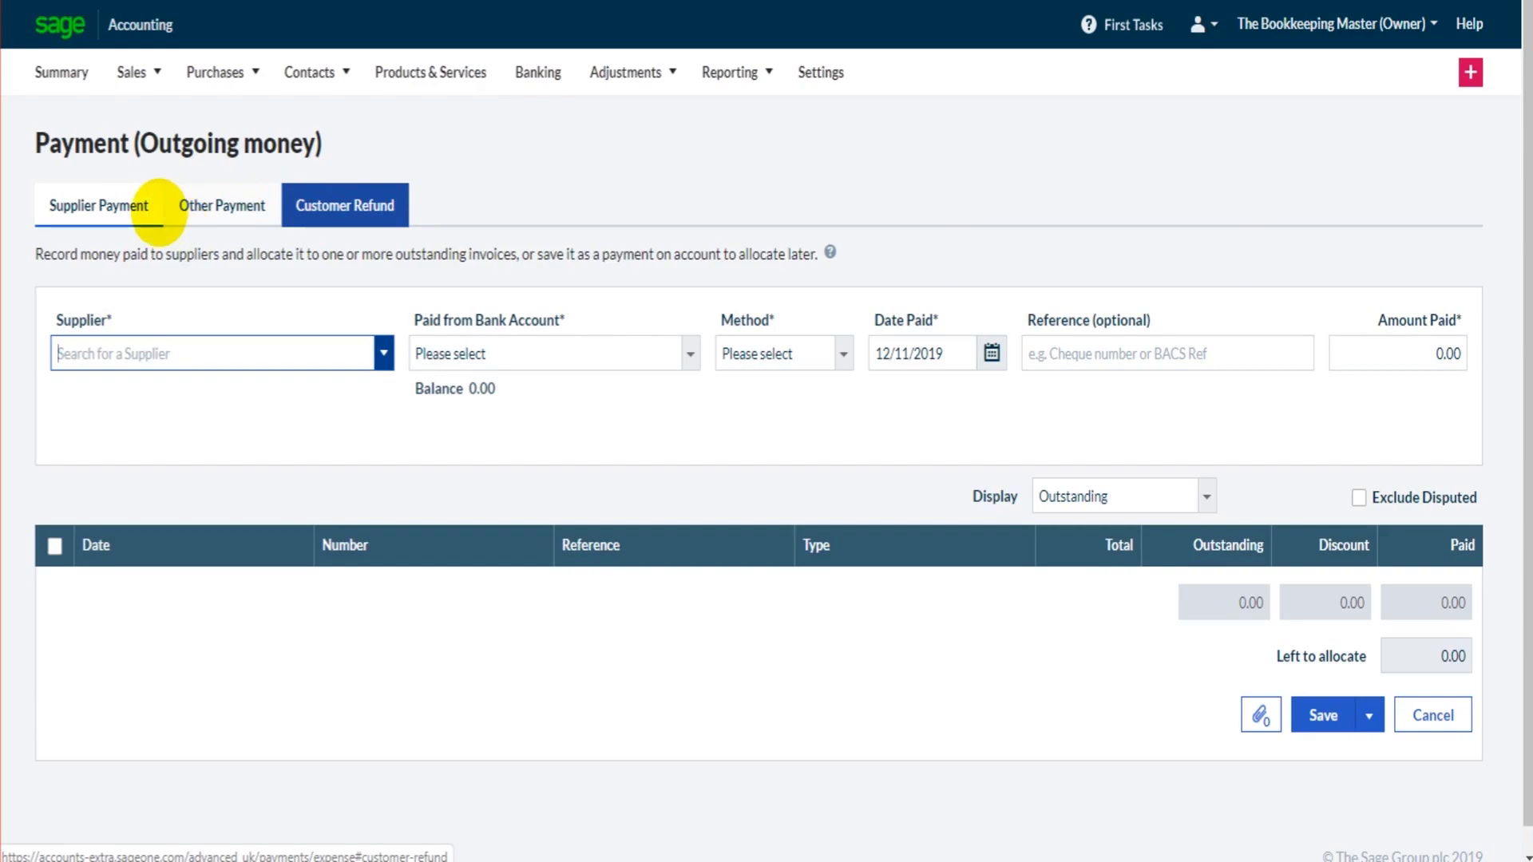
pyautogui.click(380, 358)
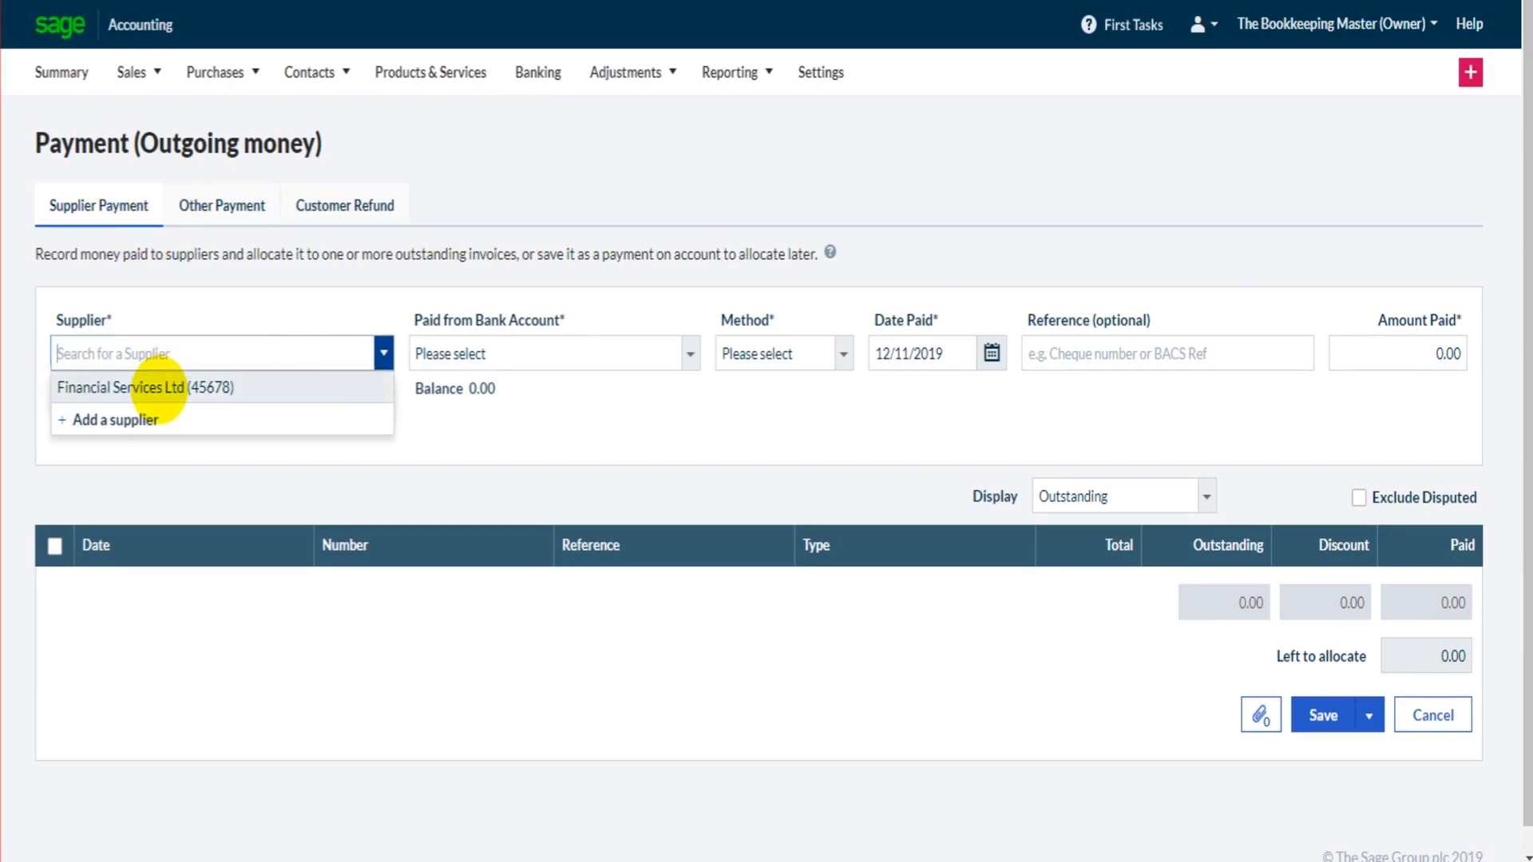
pyautogui.click(675, 354)
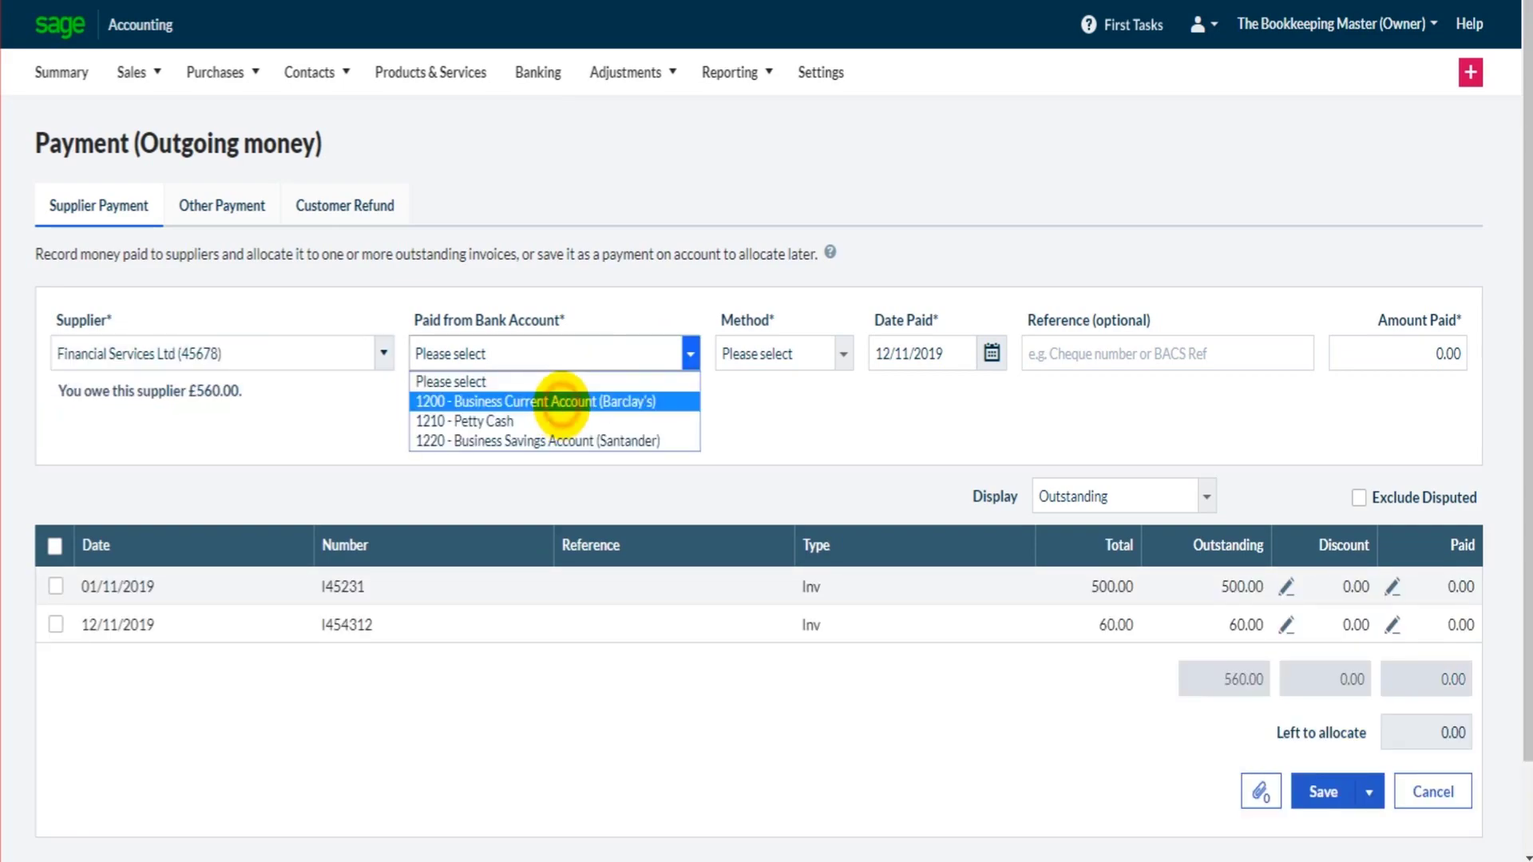
pyautogui.click(562, 401)
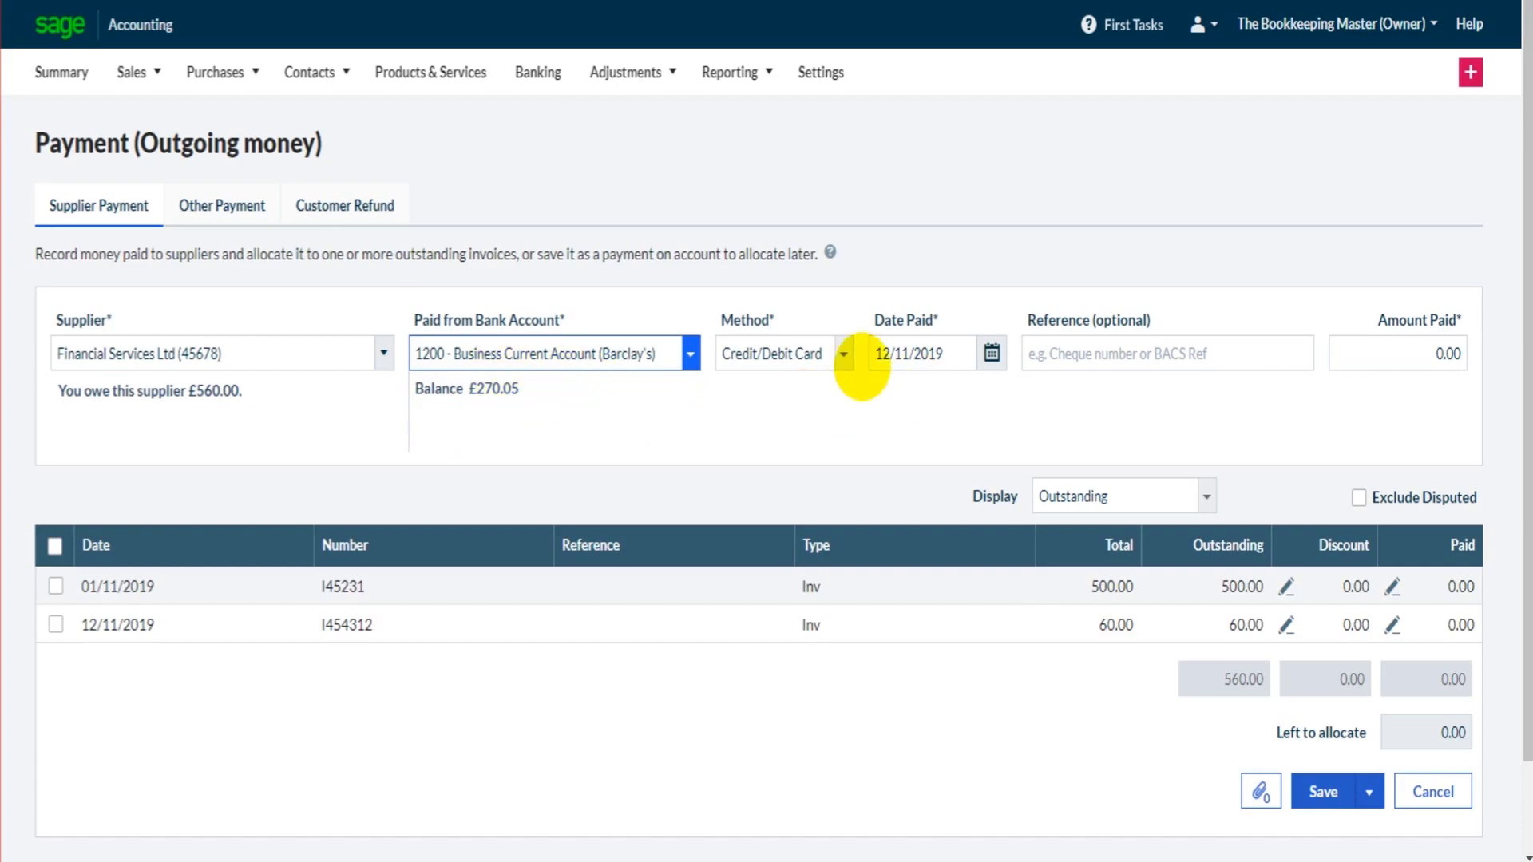
pyautogui.click(843, 354)
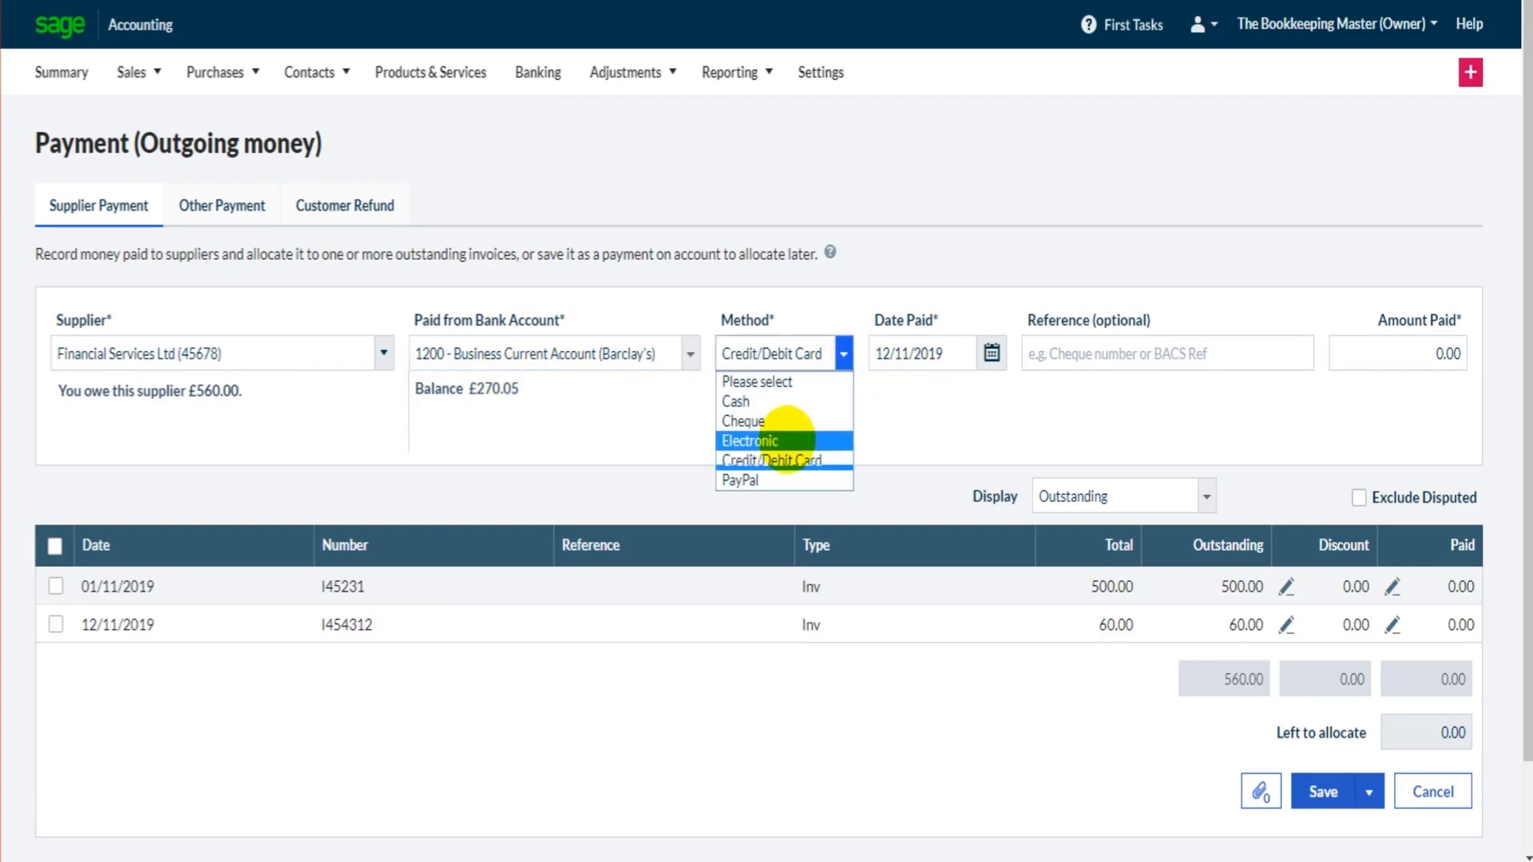
pyautogui.click(786, 440)
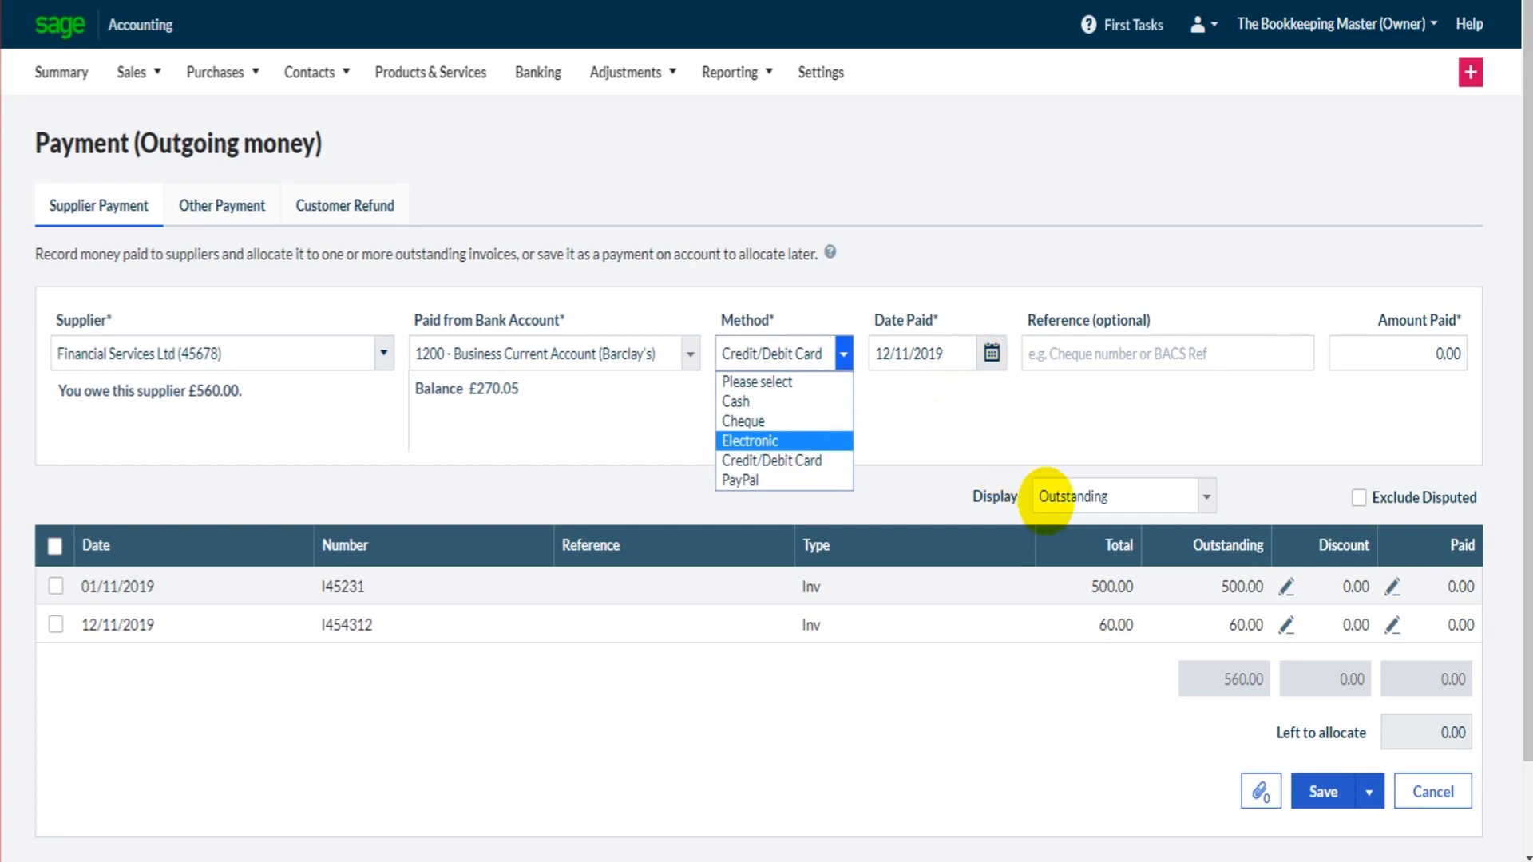
pyautogui.click(1064, 497)
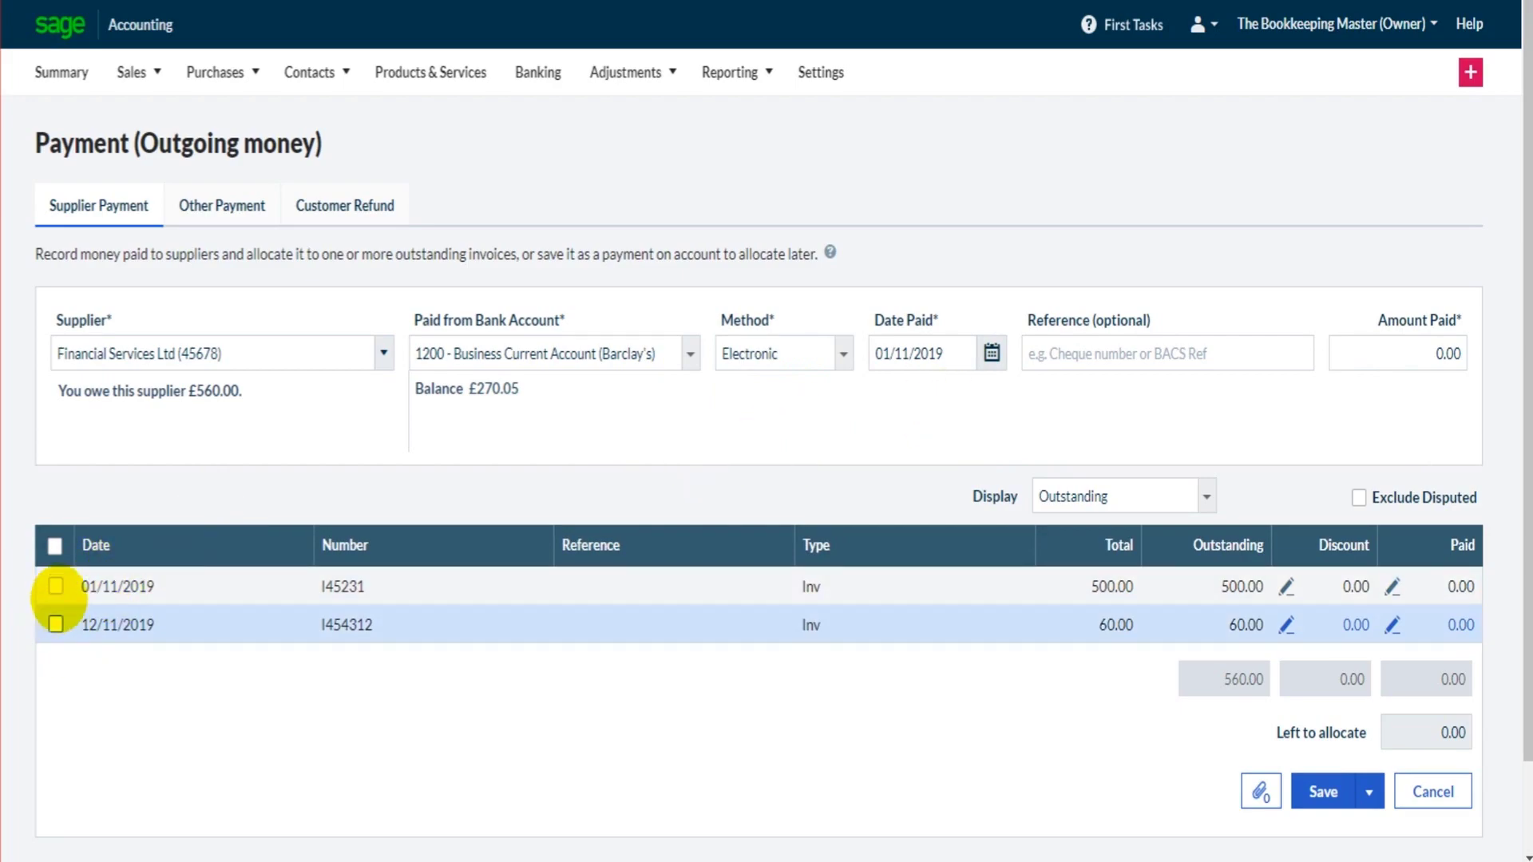
# Step: Tick the 01/11/2019 and 12/11/2019 invoices and save the £560.00 payment
pyautogui.click(55, 587)
pyautogui.click(55, 625)
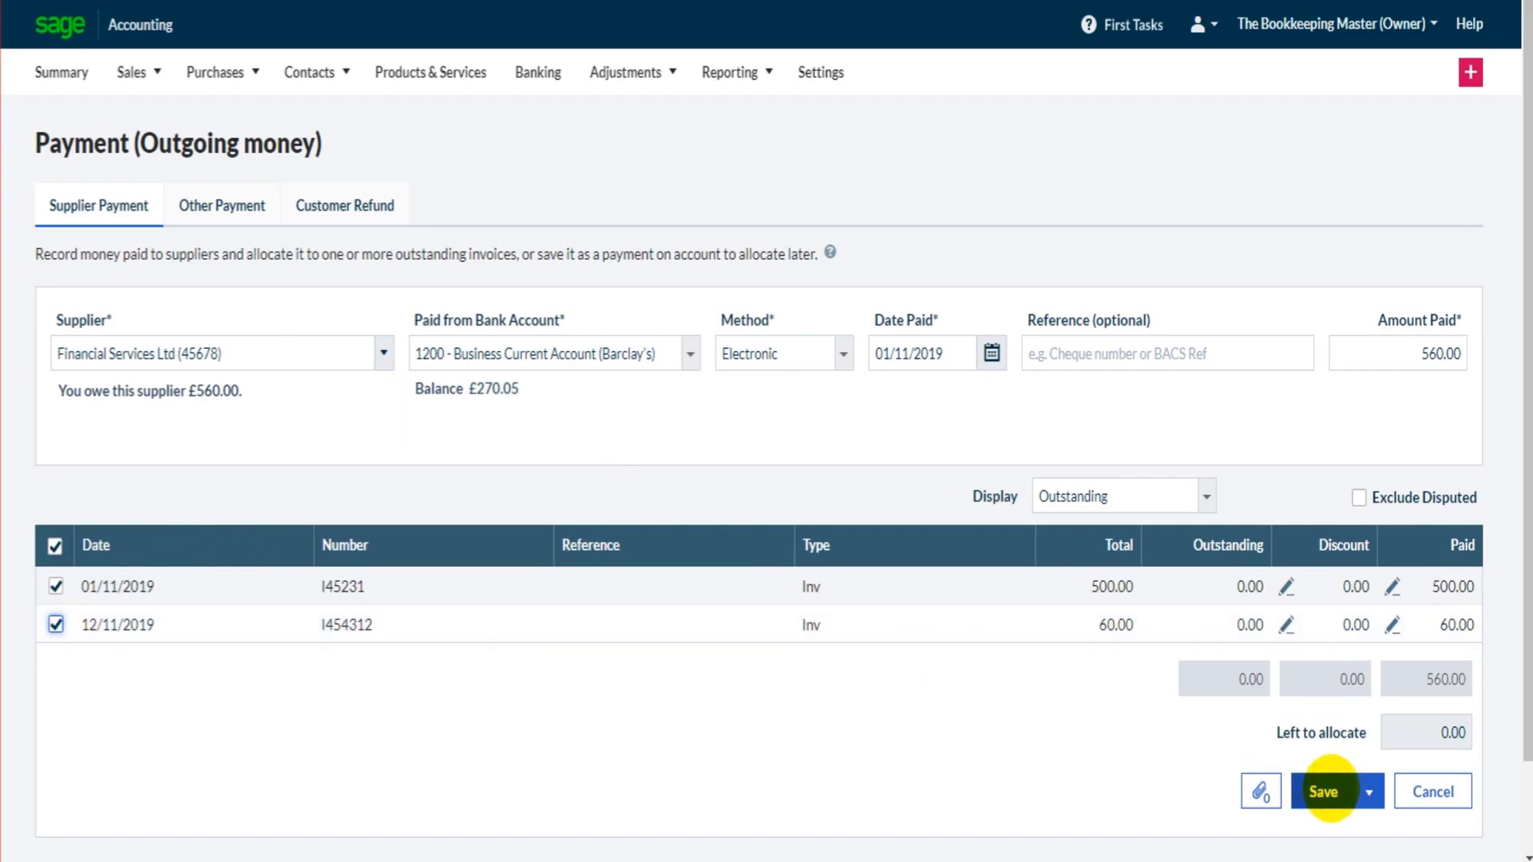
pyautogui.click(1324, 791)
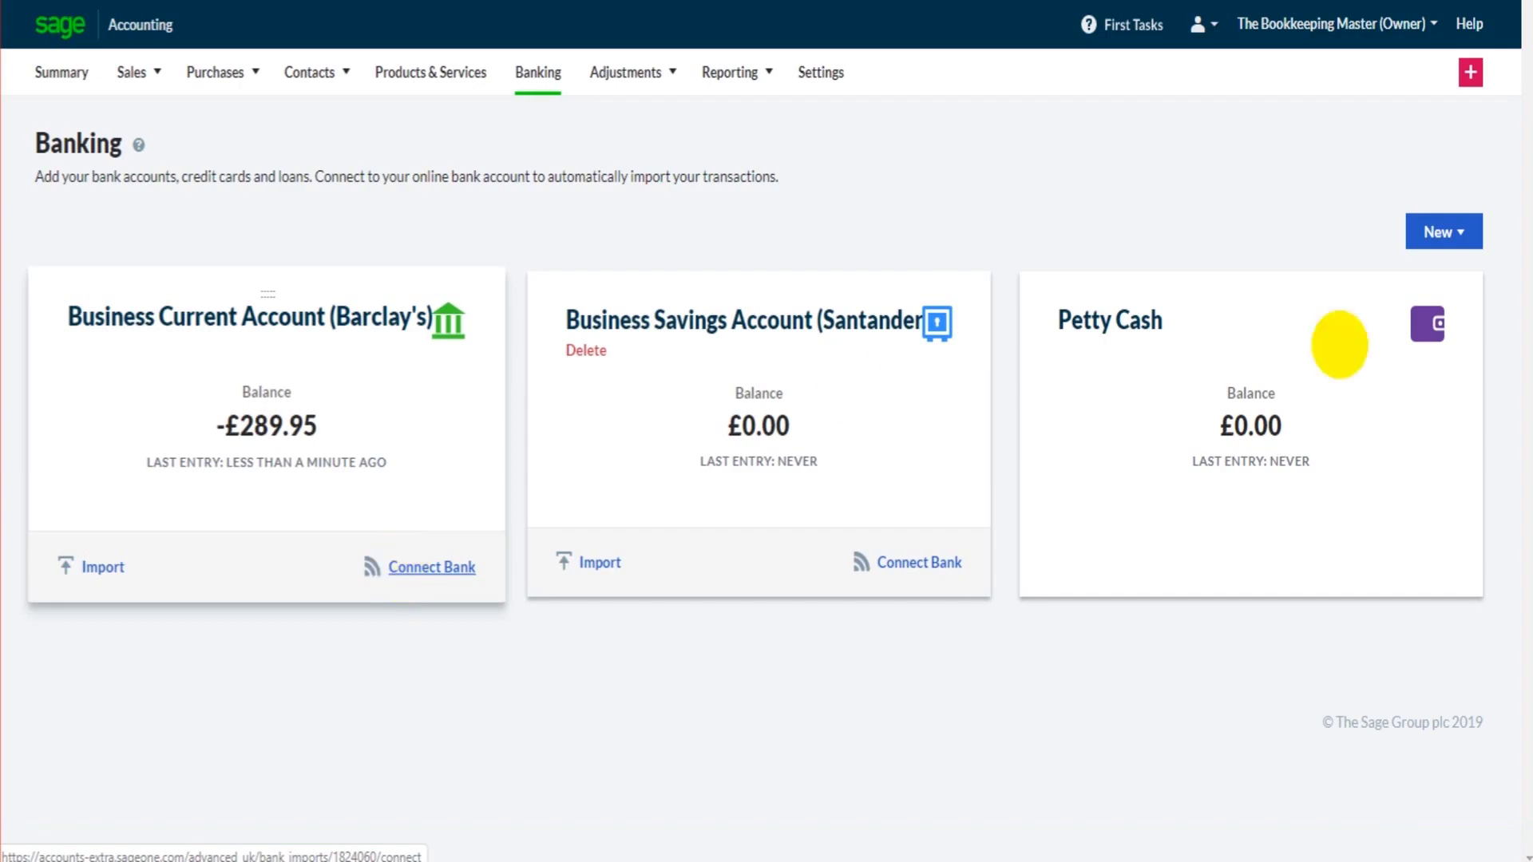
# Step: Open a blank Other Payment form from the Banking page's New Purchase/Payment menu
pyautogui.click(1441, 239)
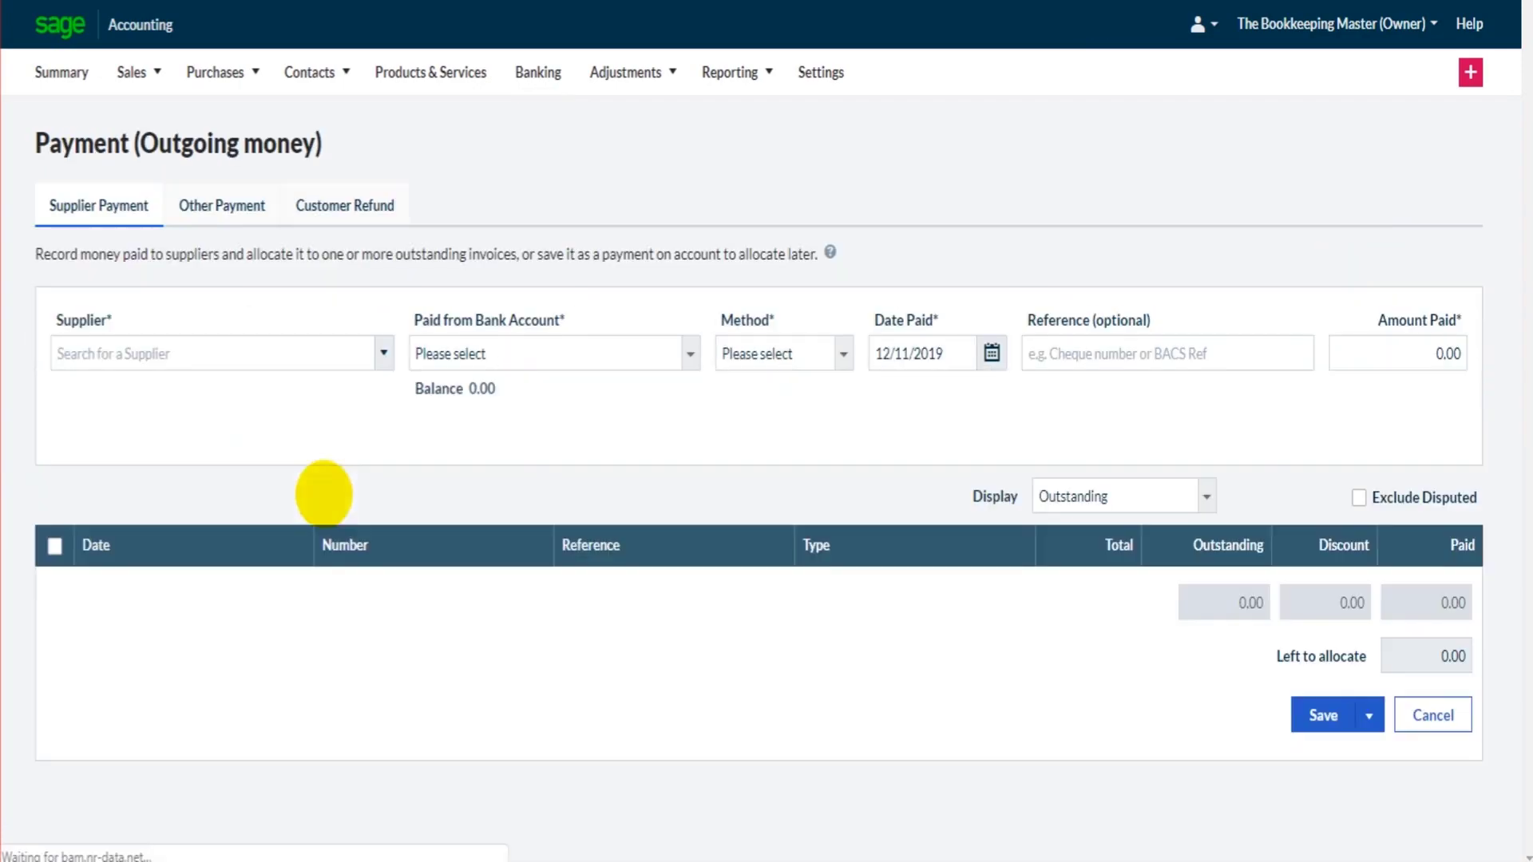
pyautogui.click(199, 205)
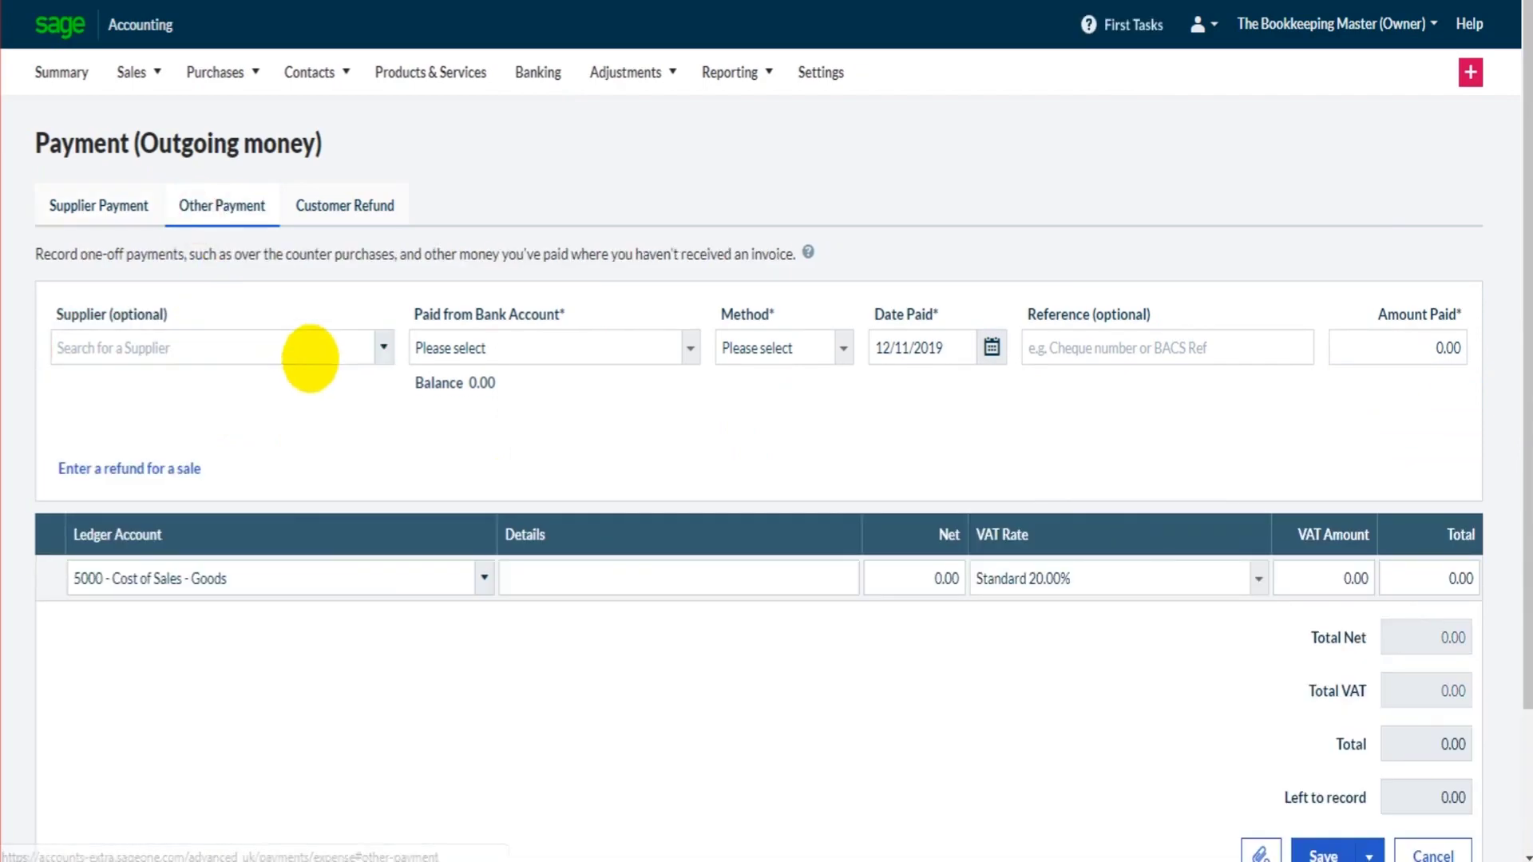
pyautogui.click(335, 209)
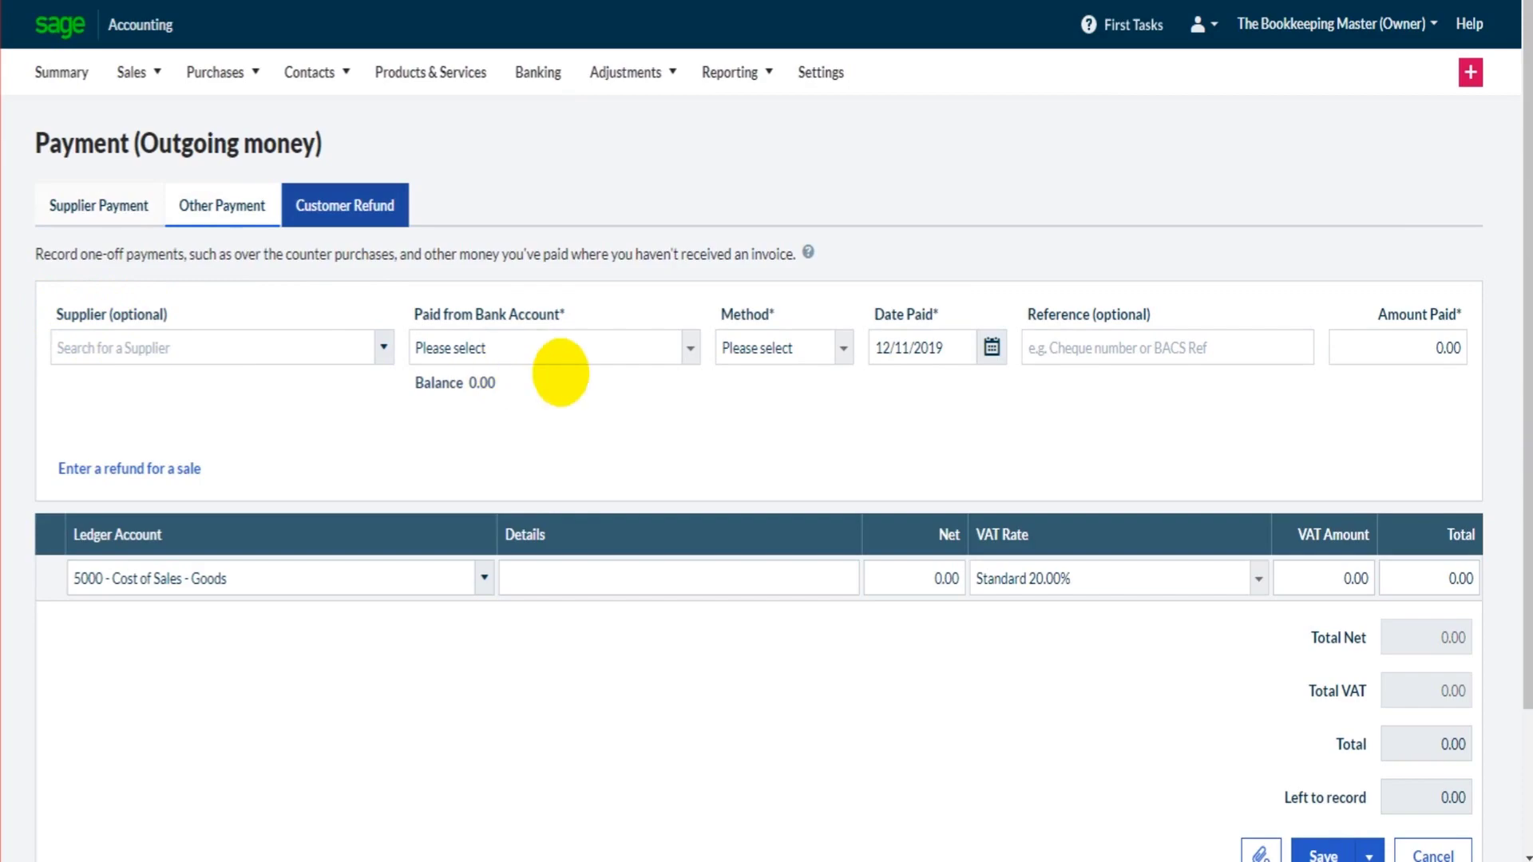
pyautogui.click(572, 393)
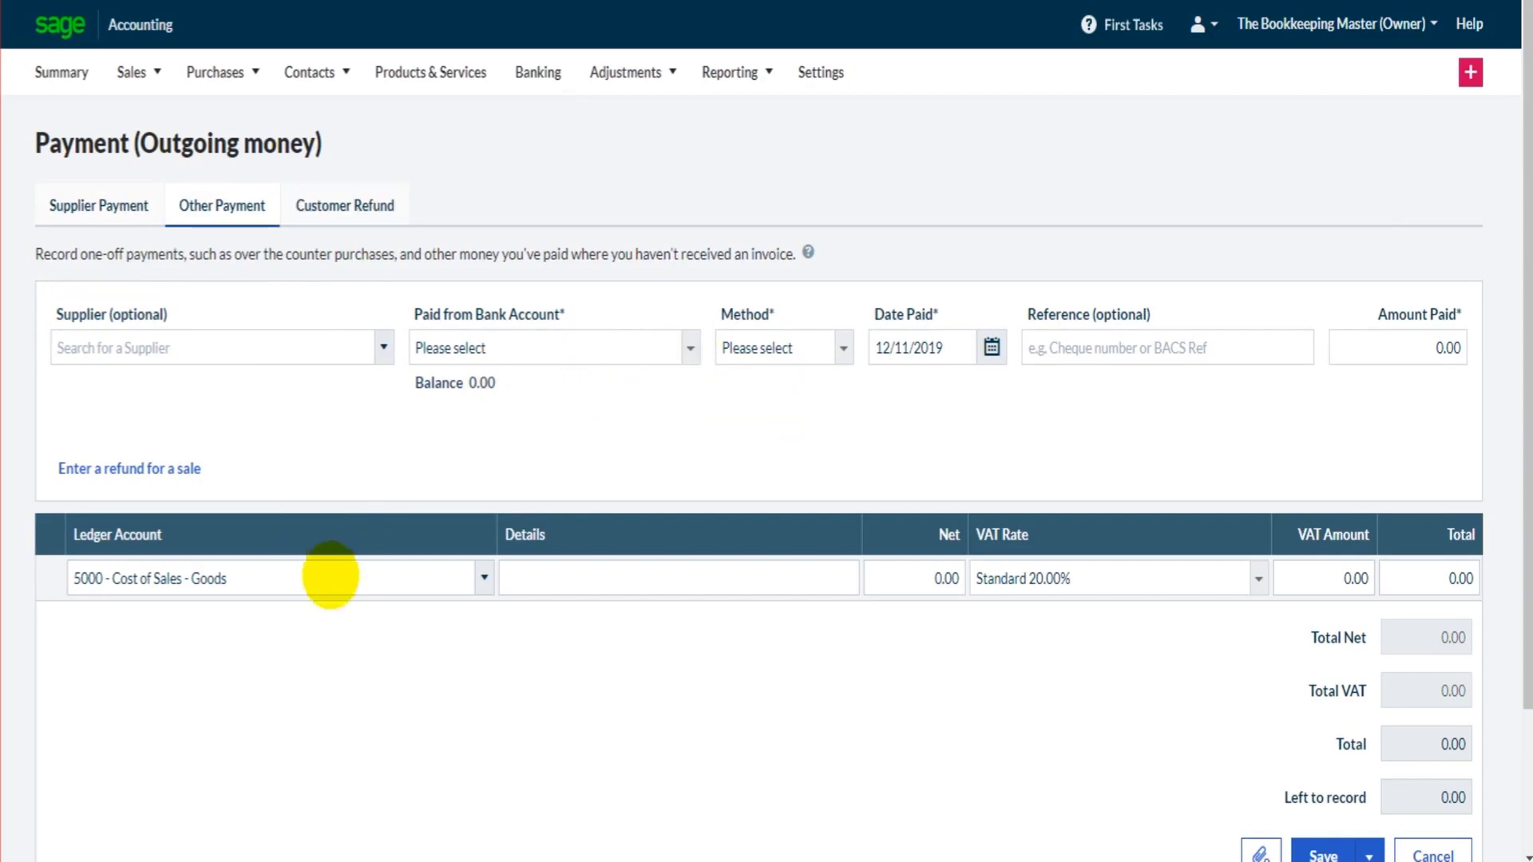
# Step: Enter ledger 7900 Bank Charges and Interest, description 'Bank charge October 2019' and net 5.58
pyautogui.click(482, 578)
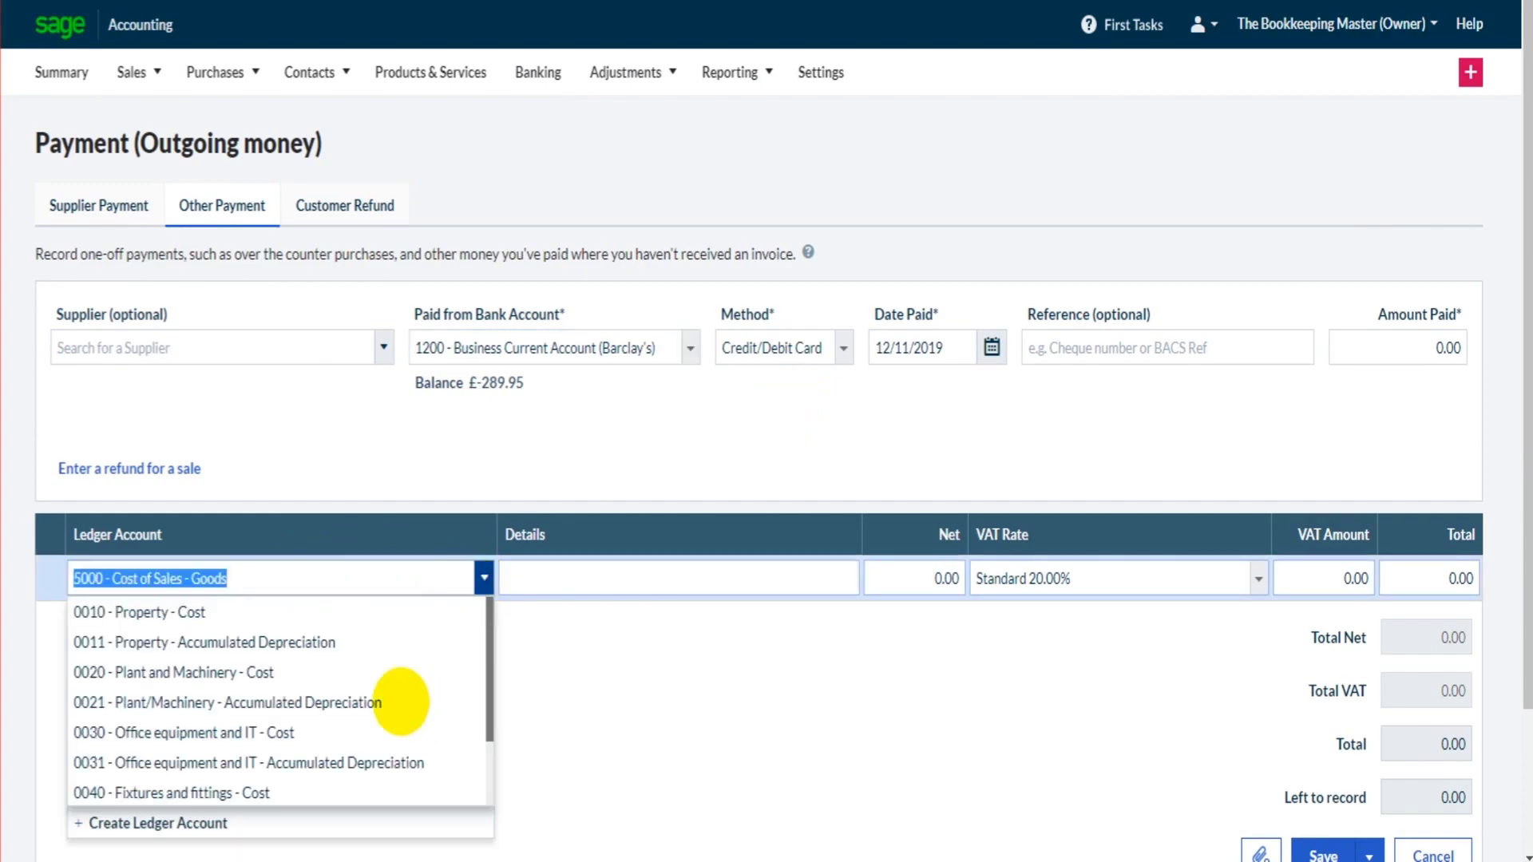
pyautogui.scroll(-5, 395, 695)
pyautogui.scroll(-1, 393, 697)
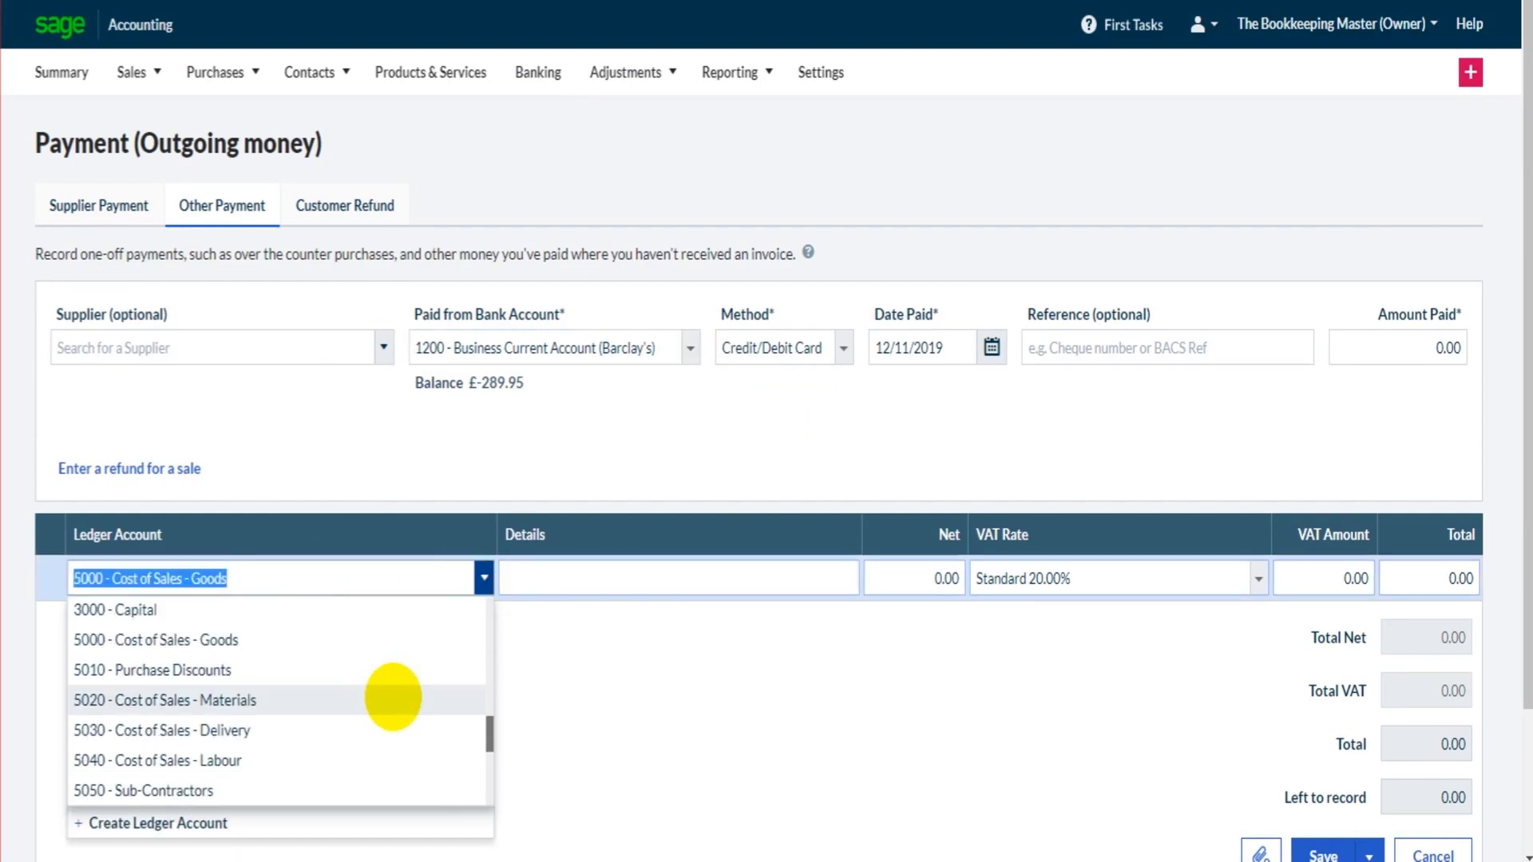
pyautogui.write('bank')
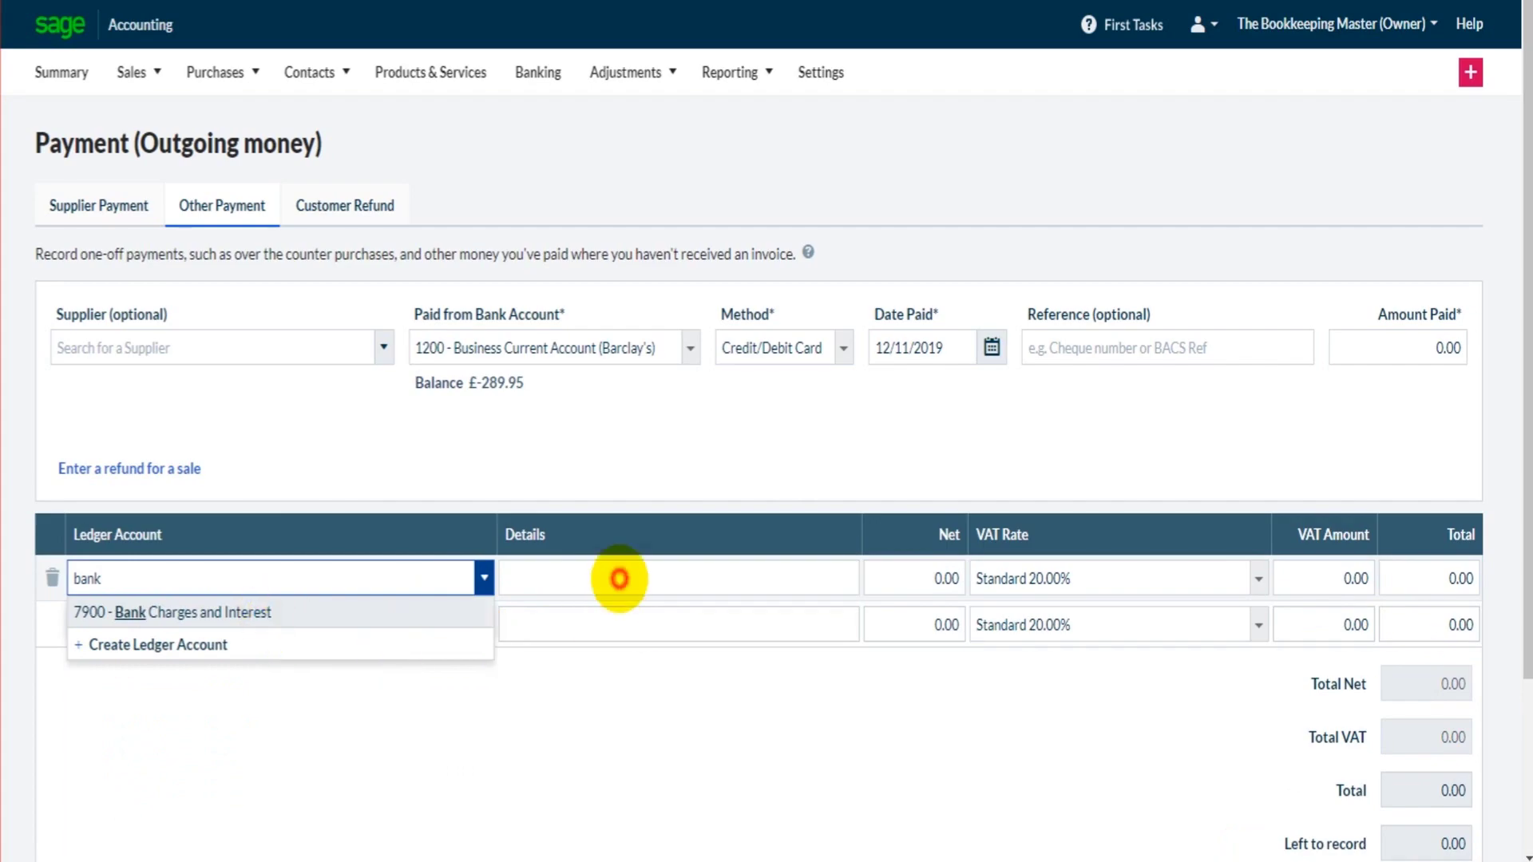
pyautogui.press('Tab')
pyautogui.write('Ban')
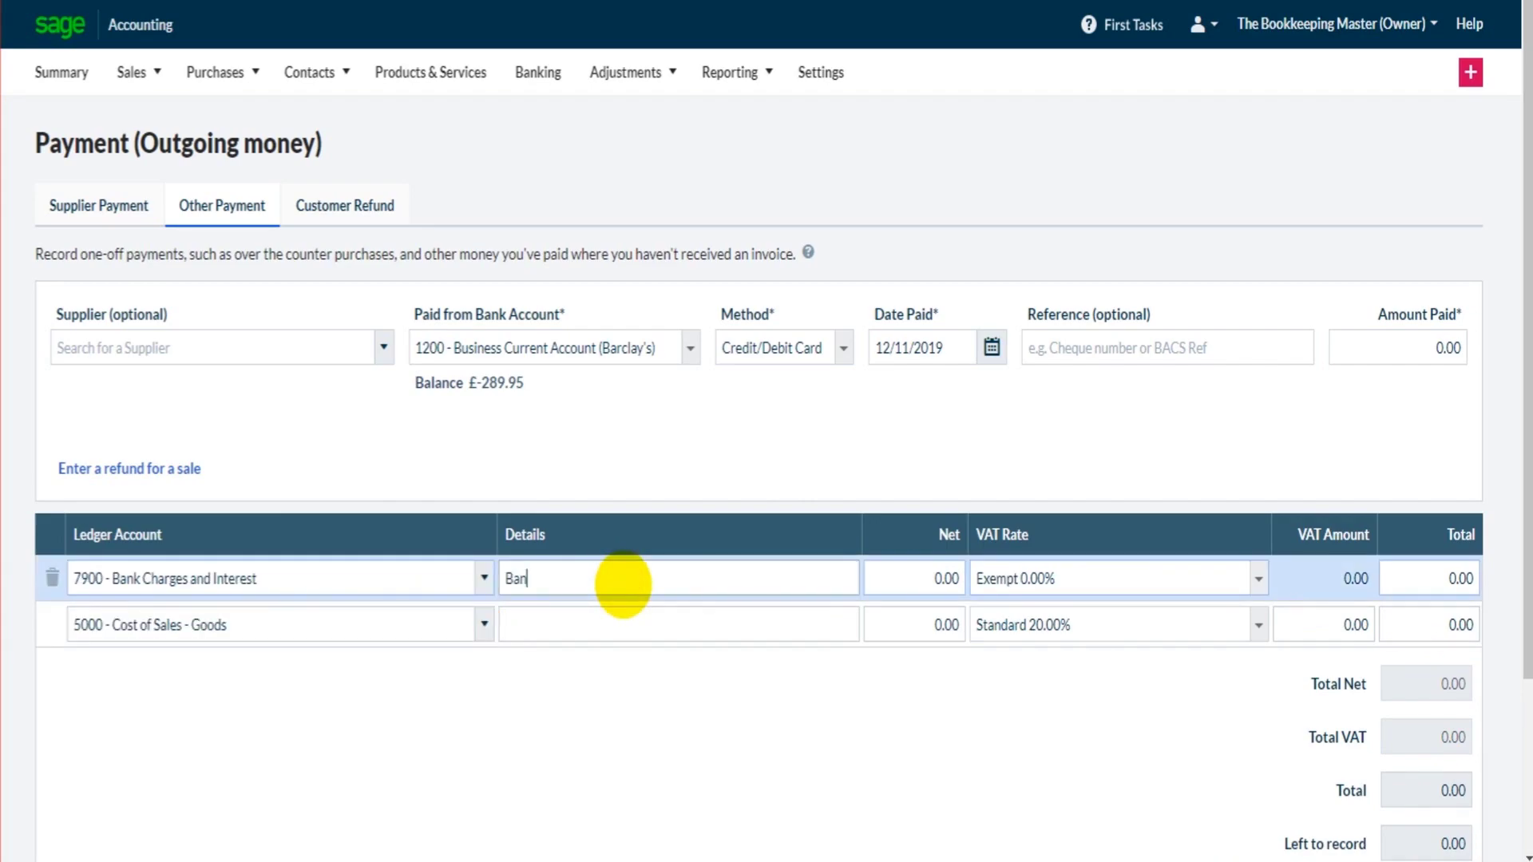
pyautogui.write('k charge October 2019')
pyautogui.press('Tab')
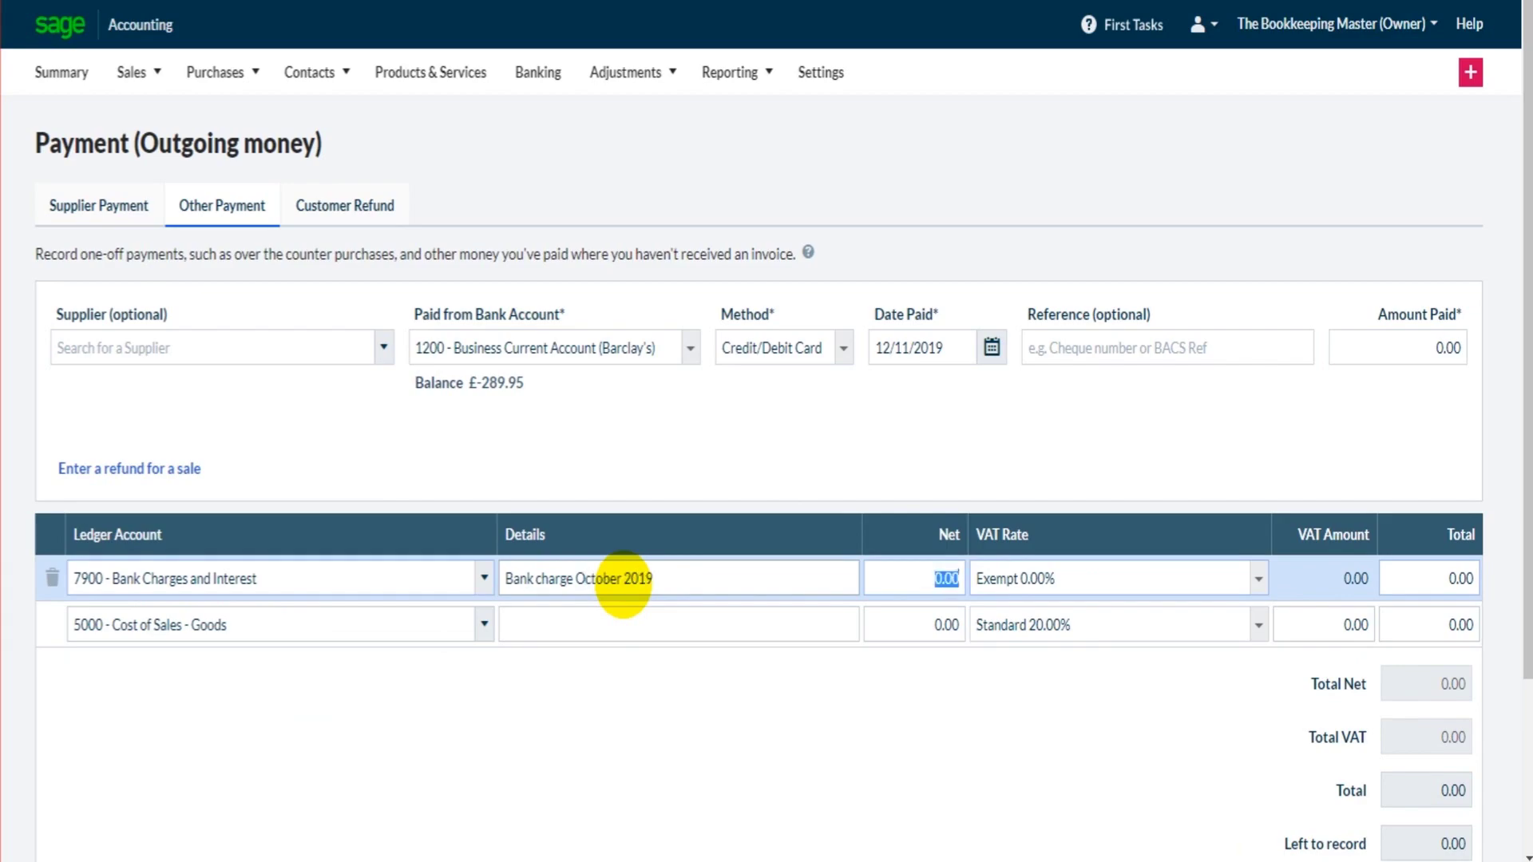
pyautogui.write('5.58')
pyautogui.press('Tab')
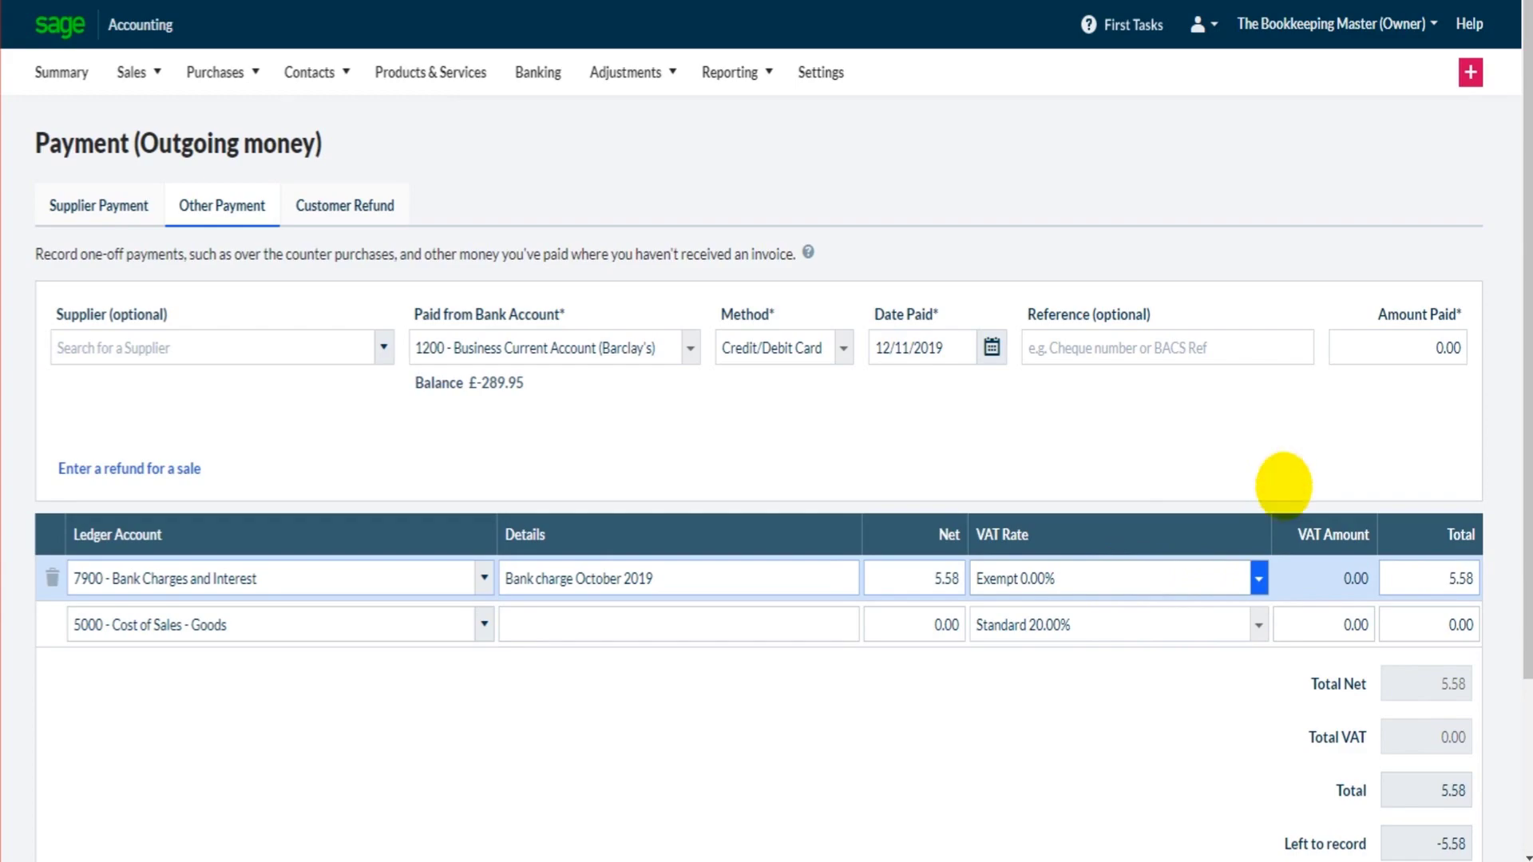
# Step: Set Amount Paid to 5.58 to clear the save error, then save the bank charge
pyautogui.scroll(-3, 1281, 479)
pyautogui.click(1322, 683)
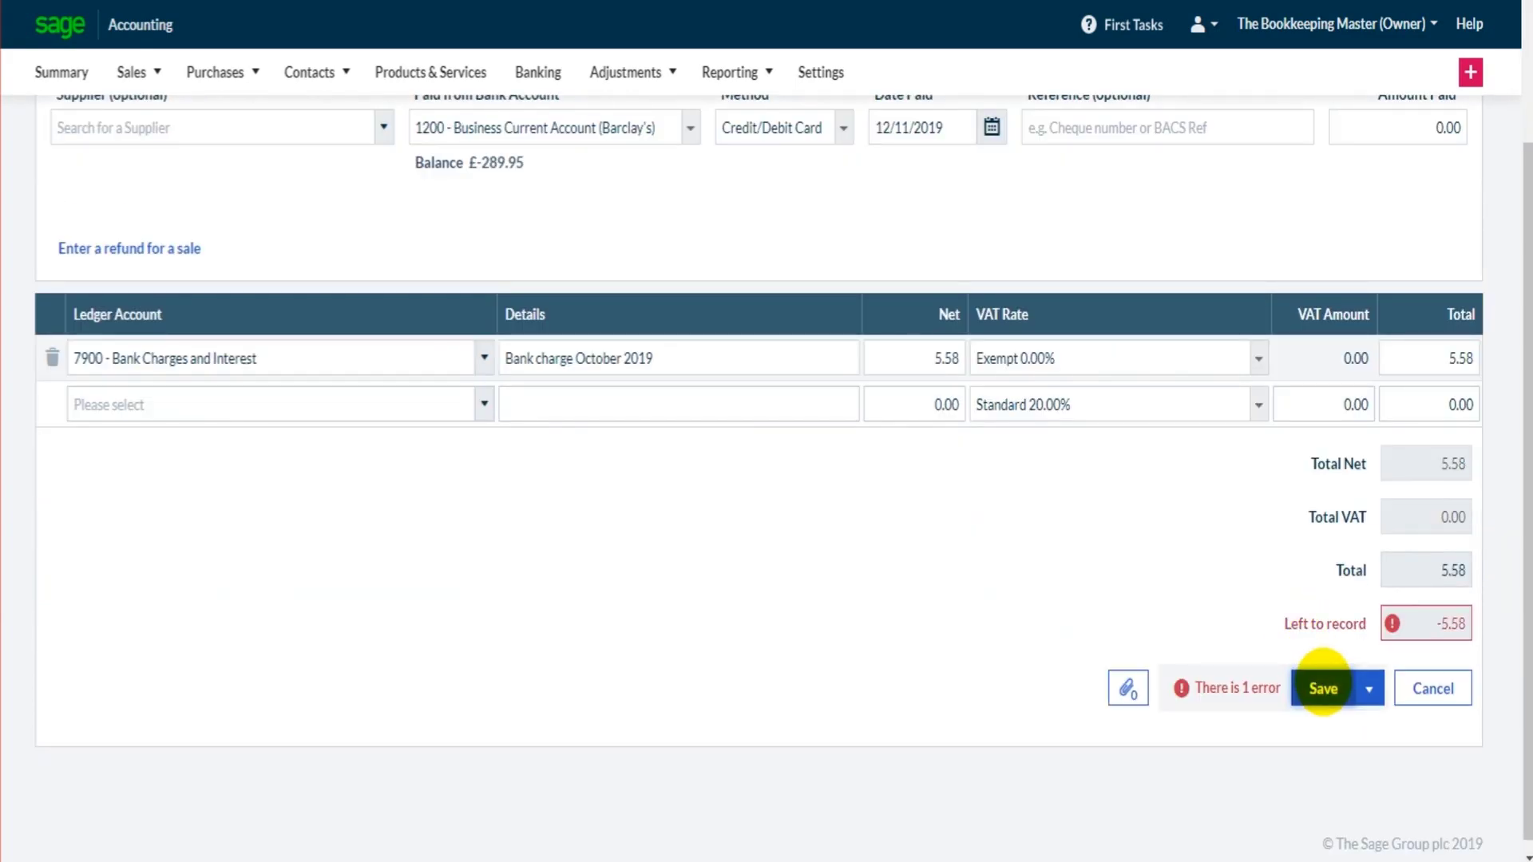
pyautogui.scroll(2, 1268, 682)
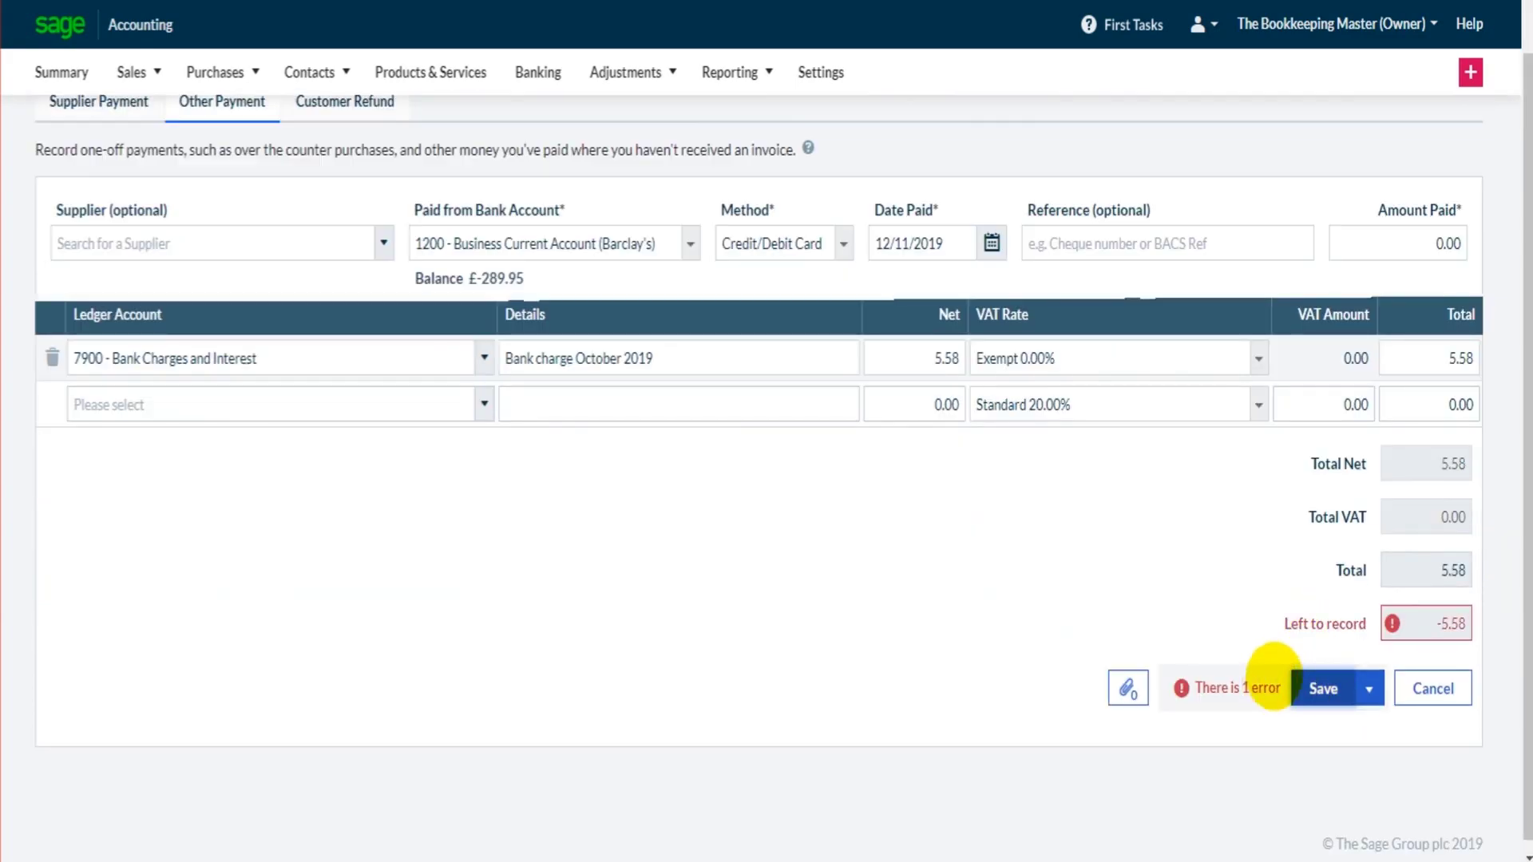
pyautogui.click(1389, 239)
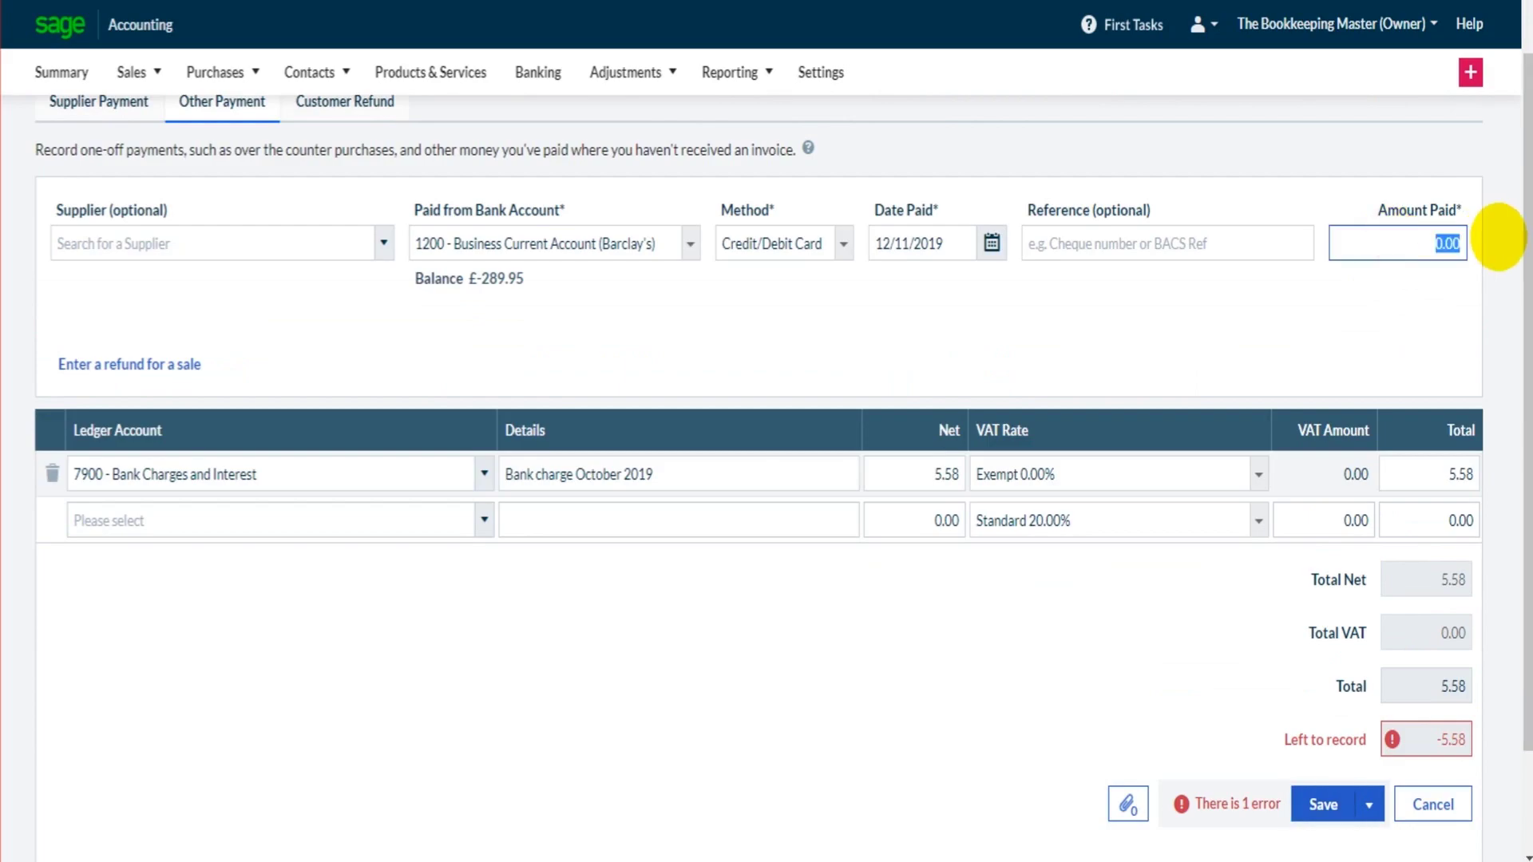
pyautogui.write('5.58')
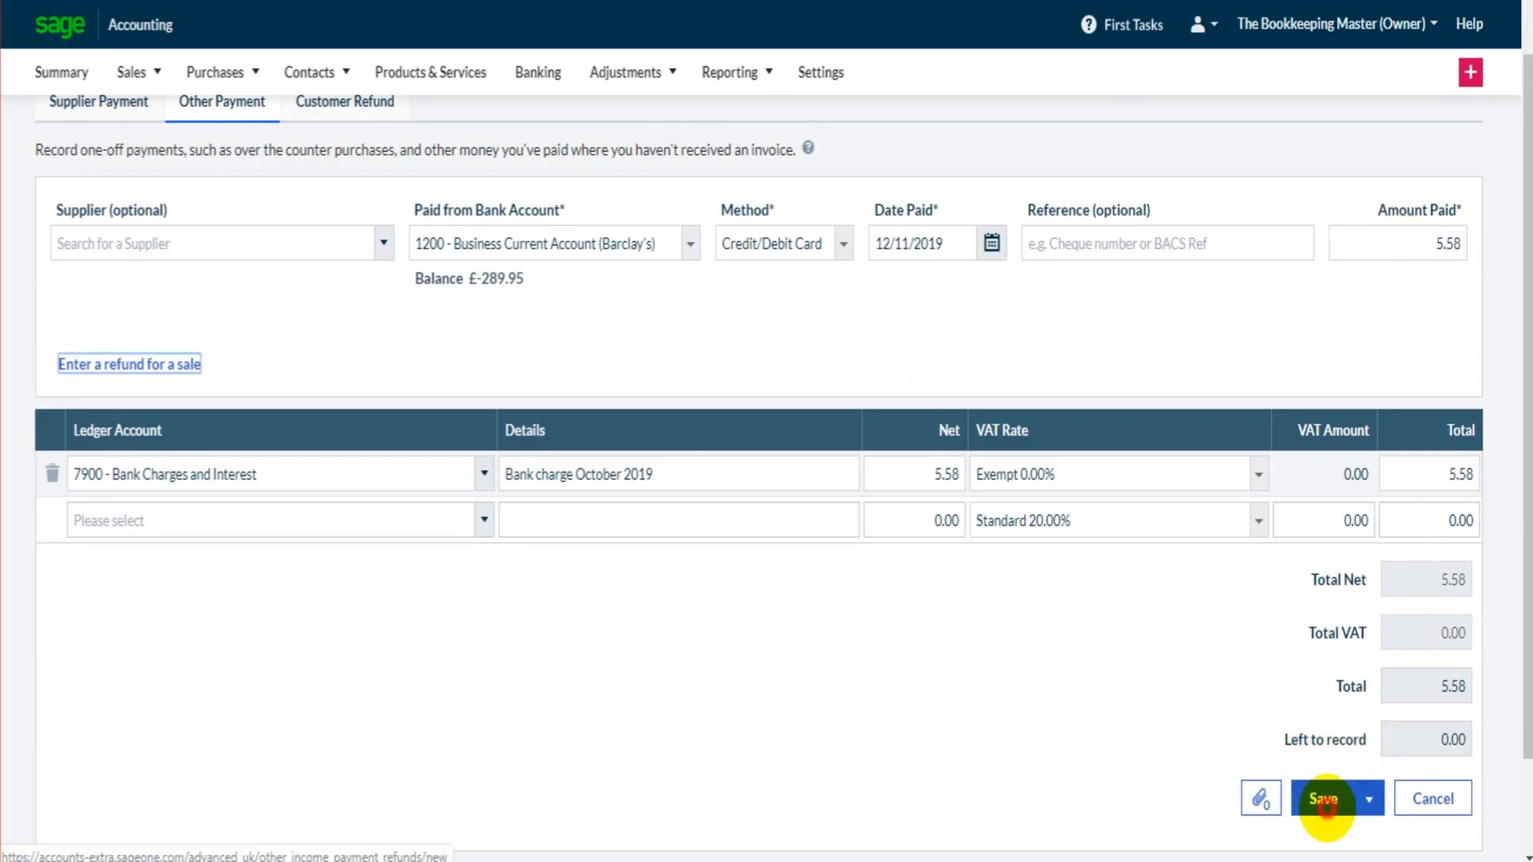
pyautogui.click(1322, 799)
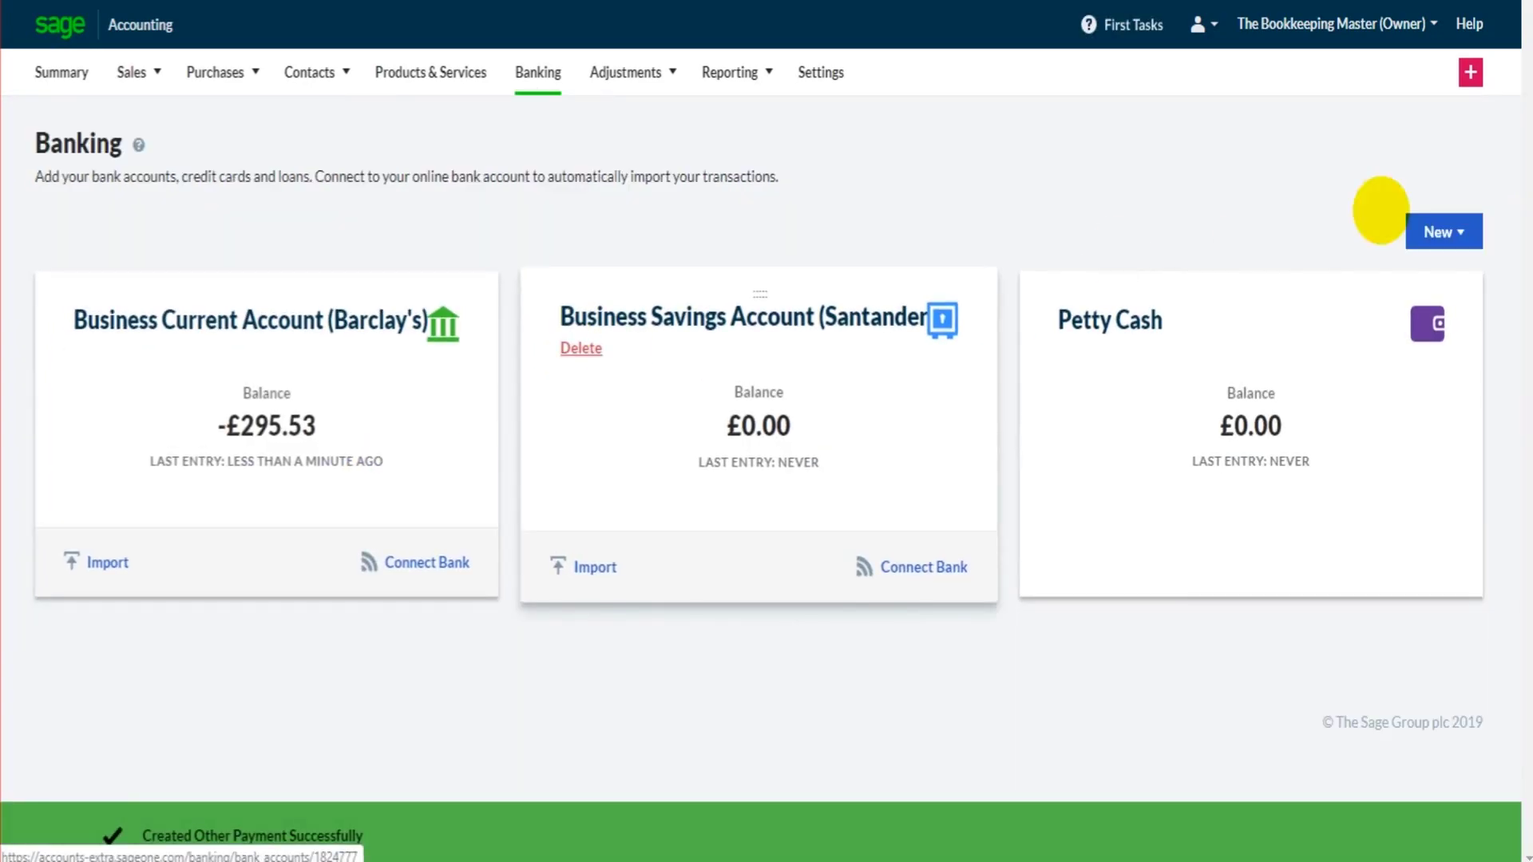
# Step: Open a new outgoing payment form, then return to the Banking overview
pyautogui.click(1446, 232)
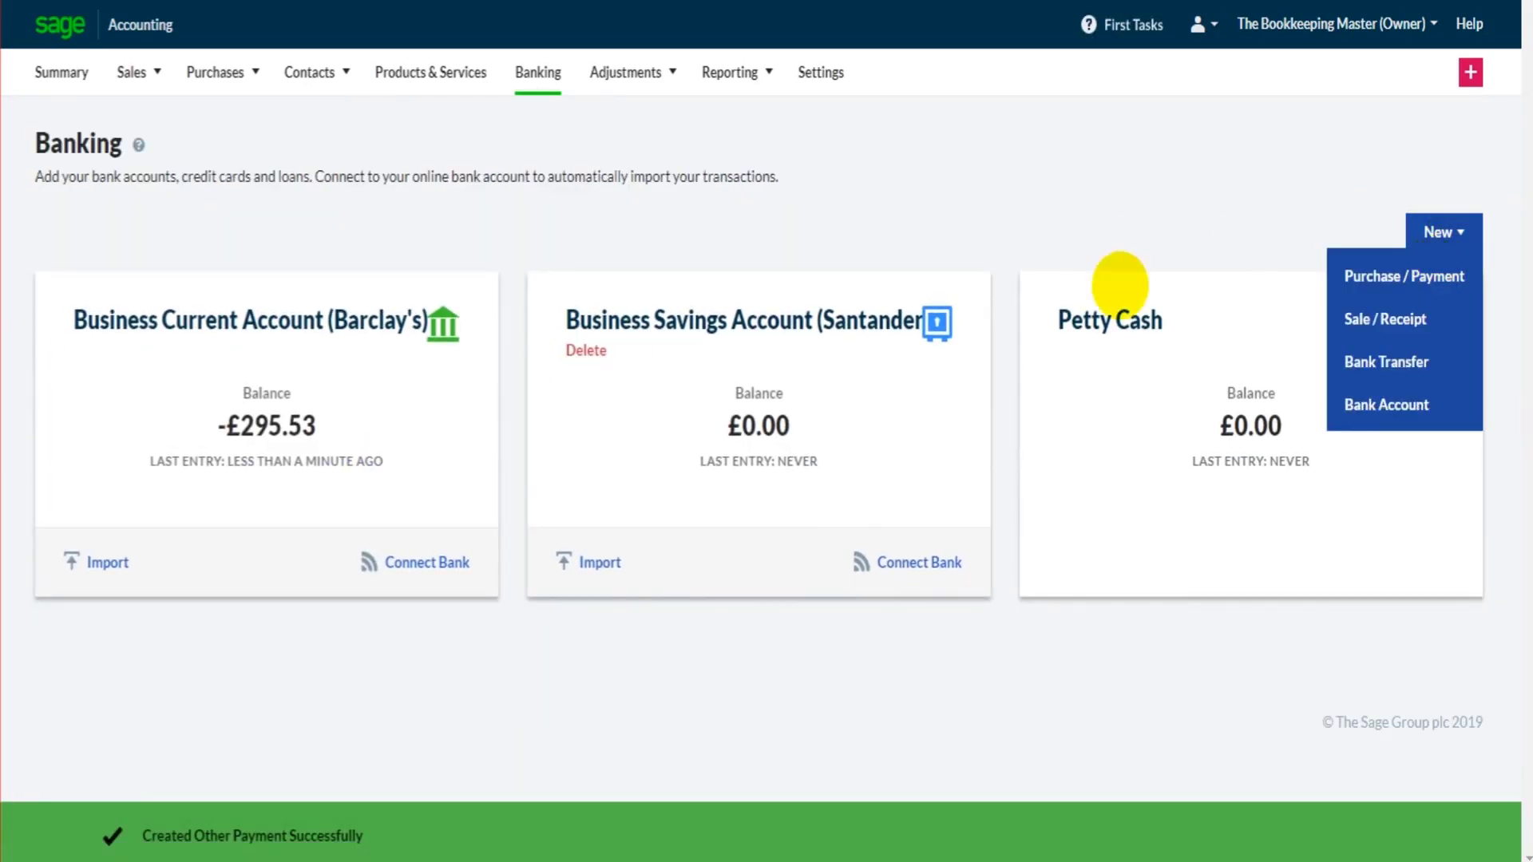
pyautogui.click(355, 203)
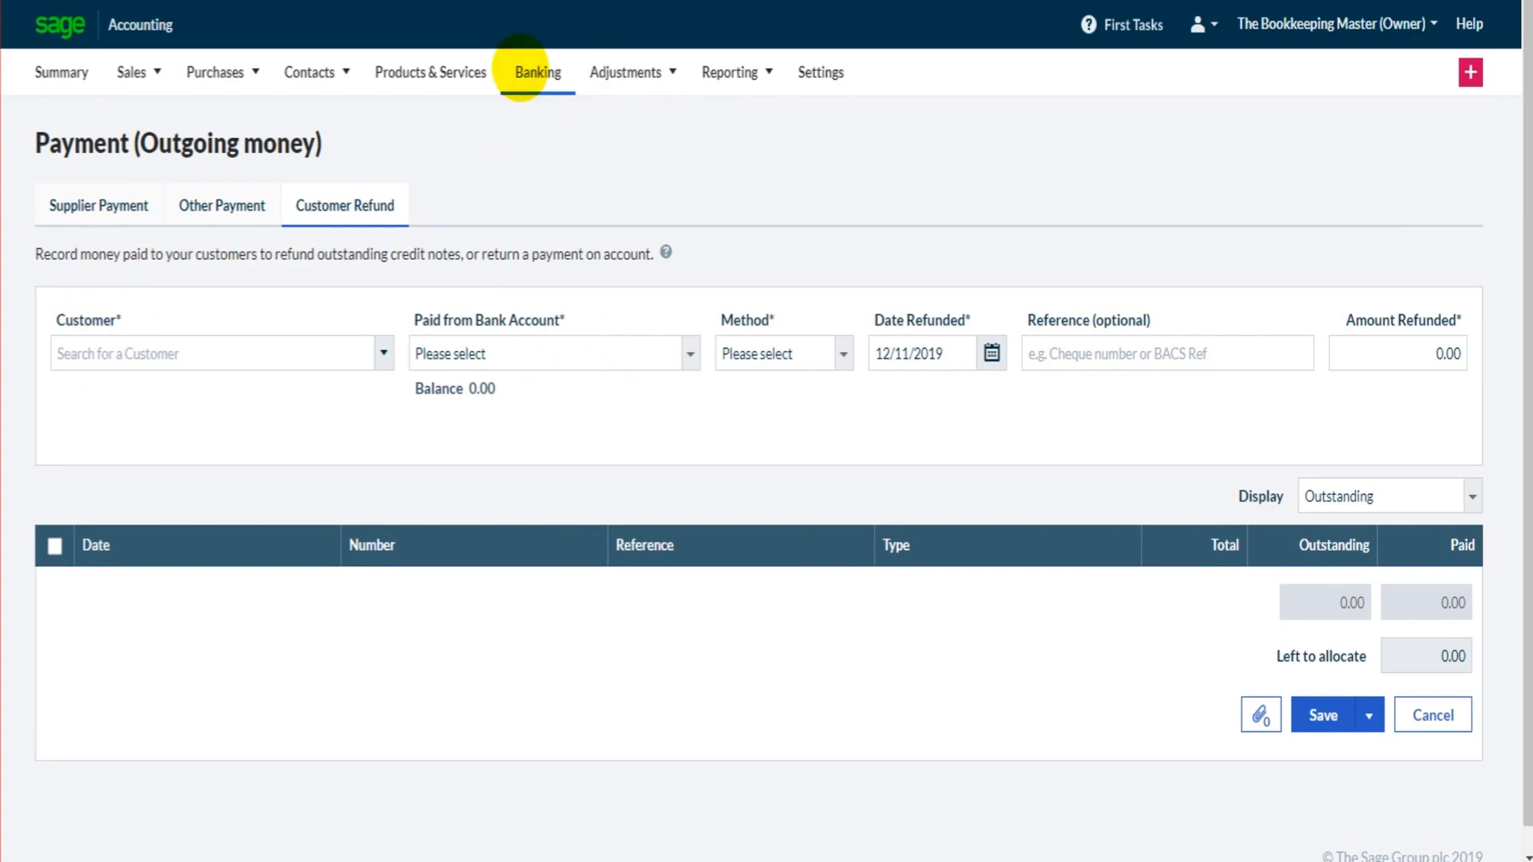
pyautogui.click(521, 69)
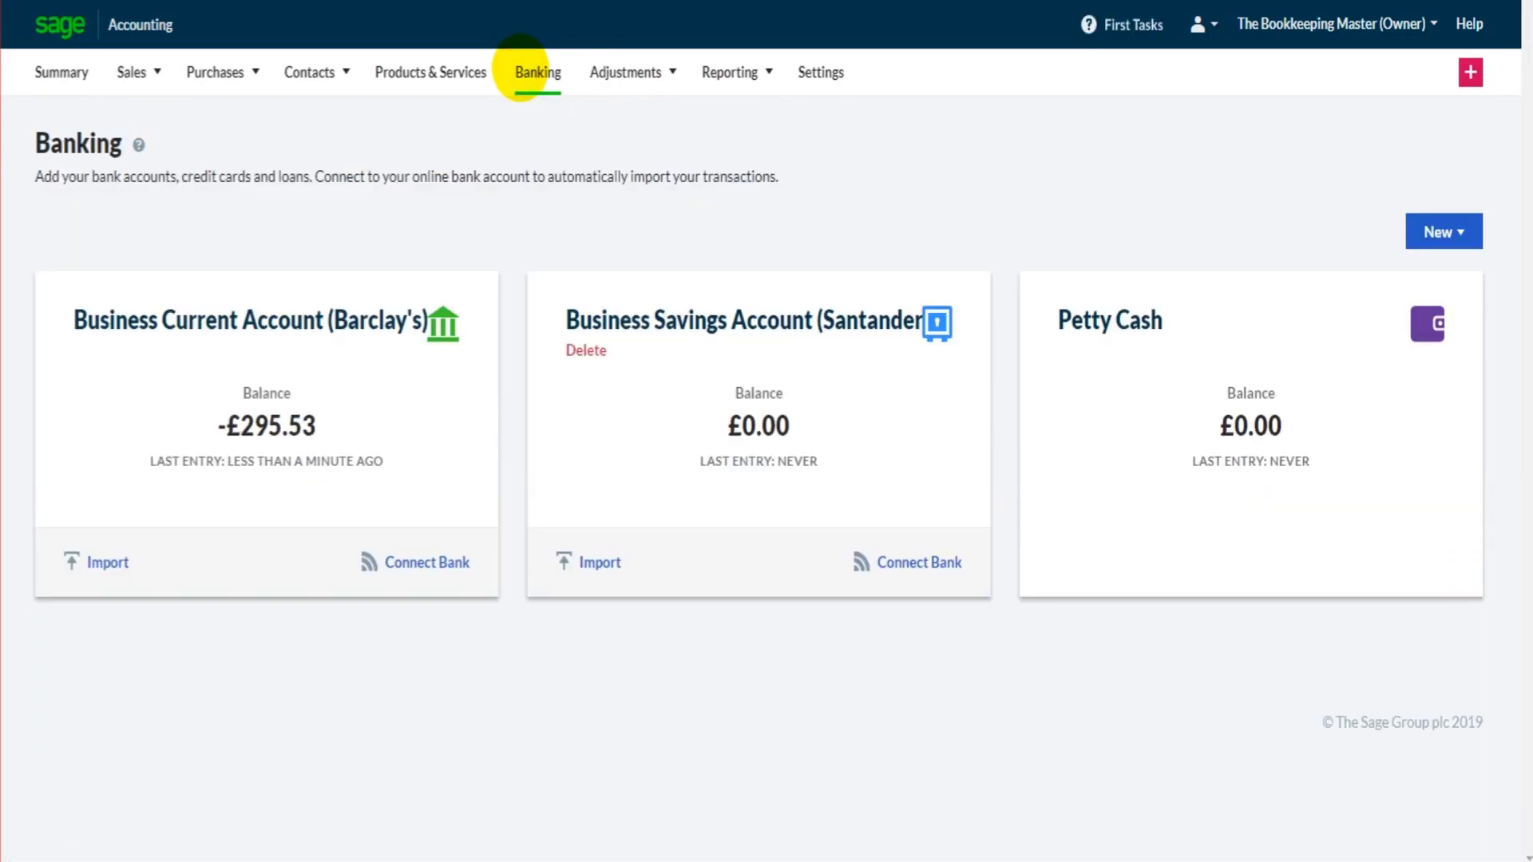